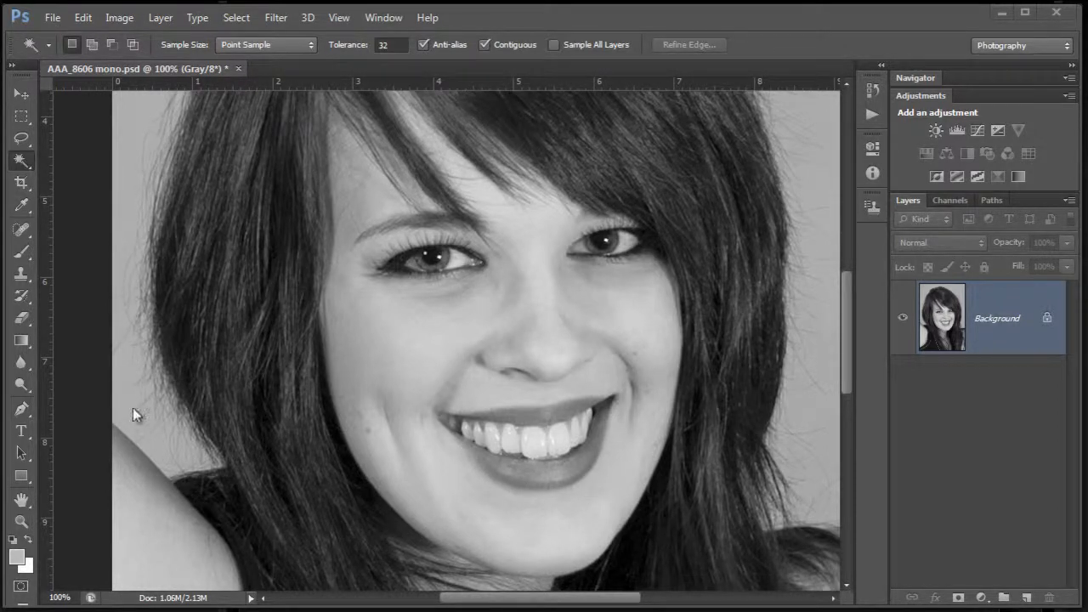
# Select the woman's face using the Quick Selection tool with Auto-Enhance enabled.
pyautogui.click(19, 167)
pyautogui.click(81, 173)
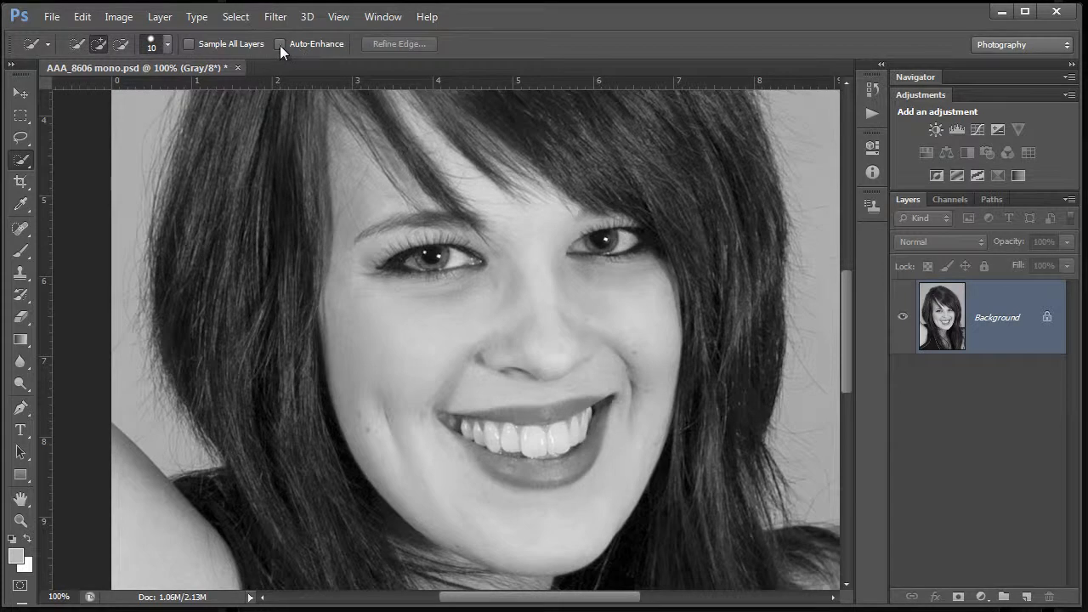
pyautogui.moveTo(341, 184)
pyautogui.mouseDown()
pyautogui.moveTo(359, 176)
pyautogui.moveTo(383, 307)
pyautogui.moveTo(409, 327)
pyautogui.moveTo(644, 303)
pyautogui.moveTo(419, 145)
pyautogui.mouseUp()
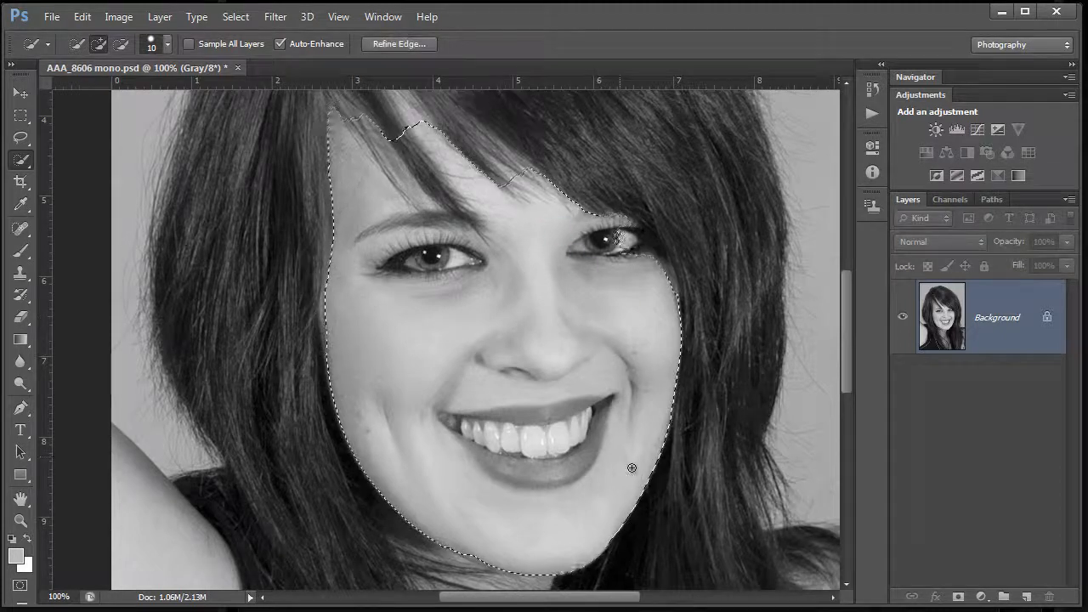
# Subtract both eyes and the teeth from the face selection.
pyautogui.press('alt')
pyautogui.keyDown('alt'); pyautogui.click(433, 255); pyautogui.keyUp('alt')
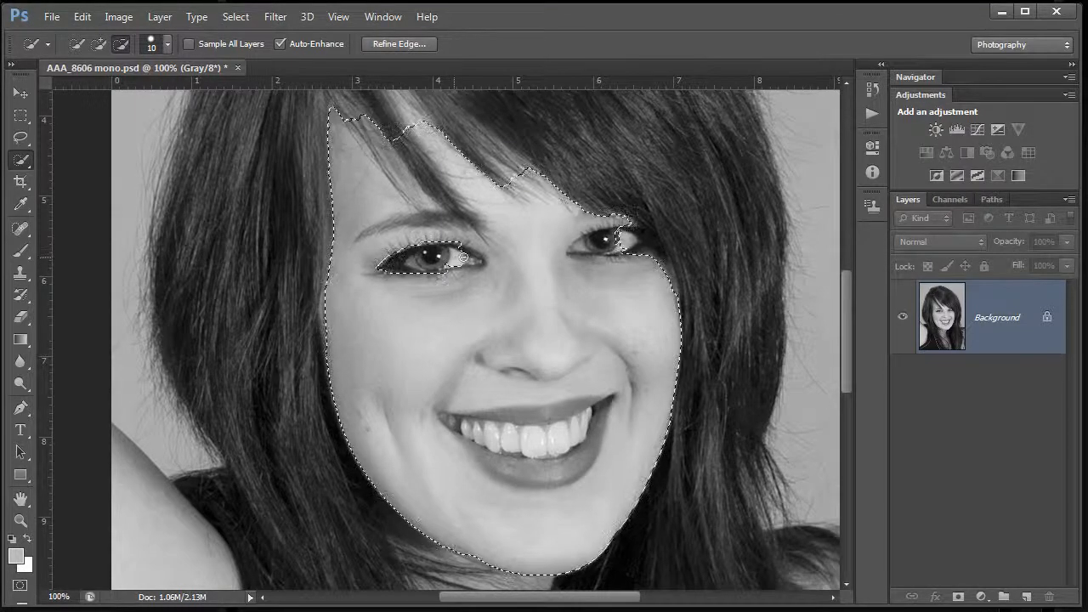
pyautogui.keyDown('alt'); pyautogui.click(624, 240); pyautogui.keyUp('alt')
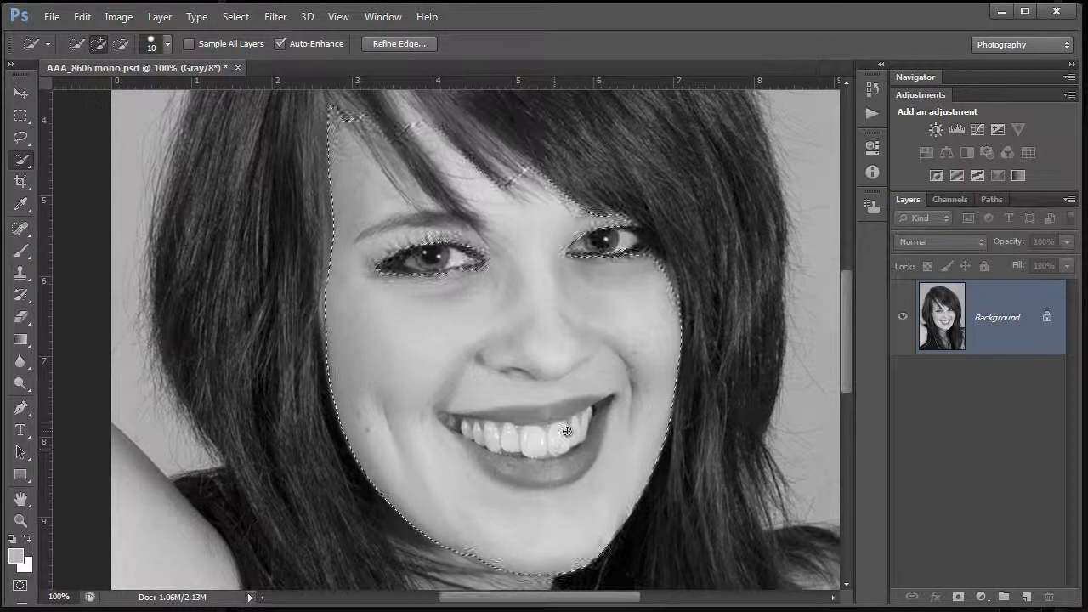
pyautogui.press('alt')
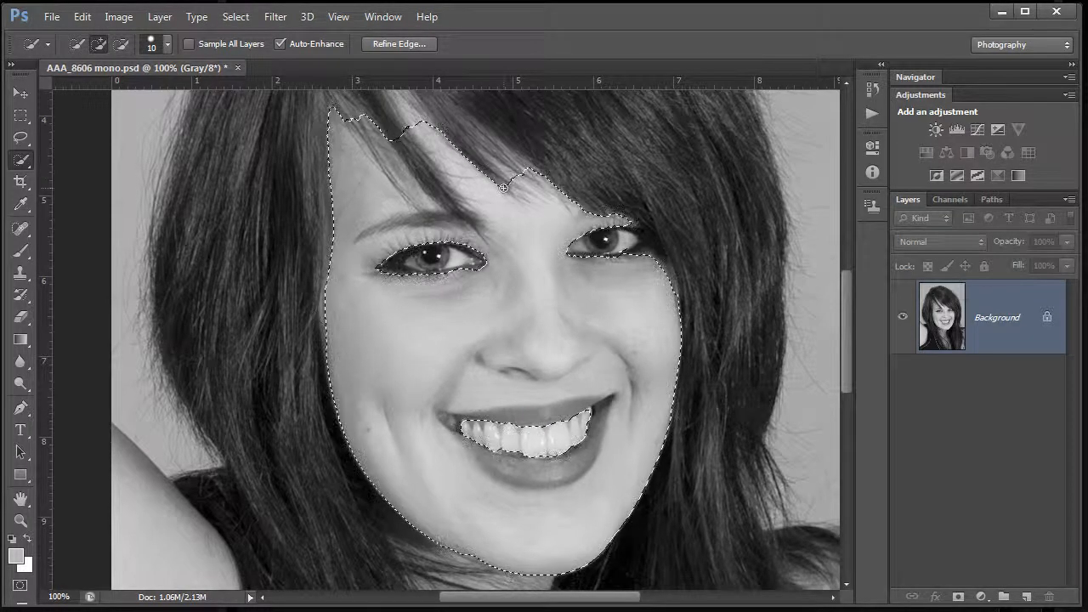
# Duplicate the Background layer, mask the copy with the face selection, and display that mask on its own.
pyautogui.moveTo(1001, 333); pyautogui.dragTo(1024, 596)
pyautogui.click(958, 596)
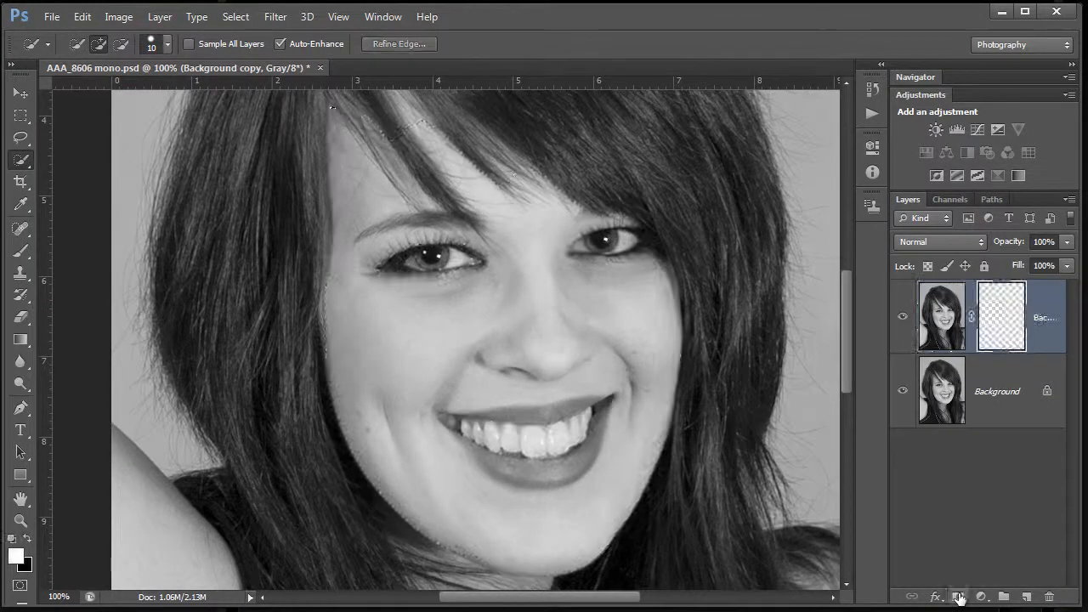
pyautogui.keyDown('alt'); pyautogui.click(1002, 329); pyautogui.keyUp('alt')
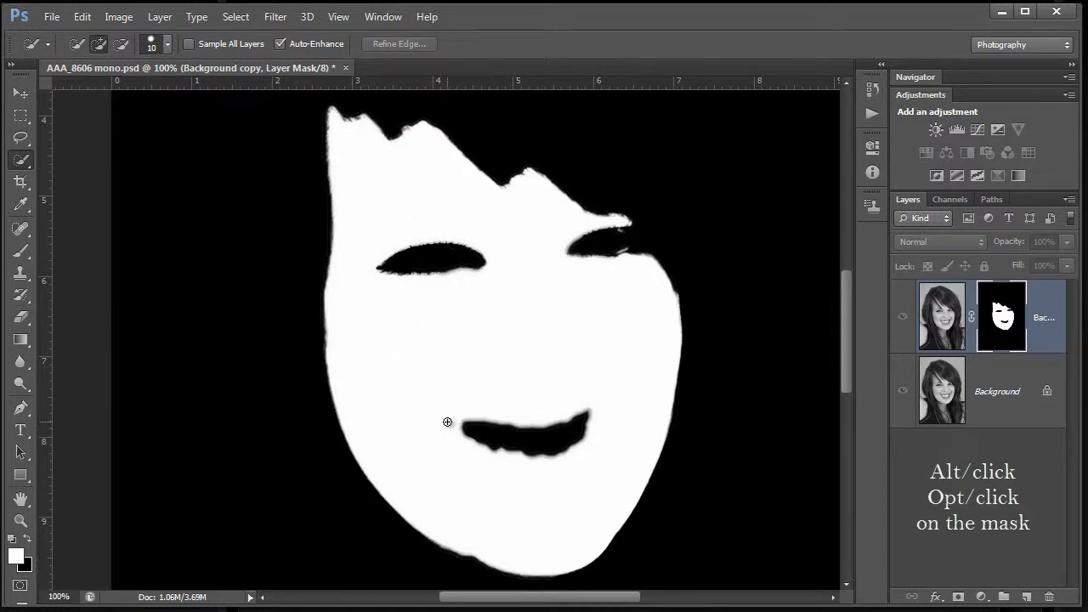
# Make the Background layer active, hide the masked copy, and switch to the Magic Wand tool.
pyautogui.click(934, 390)
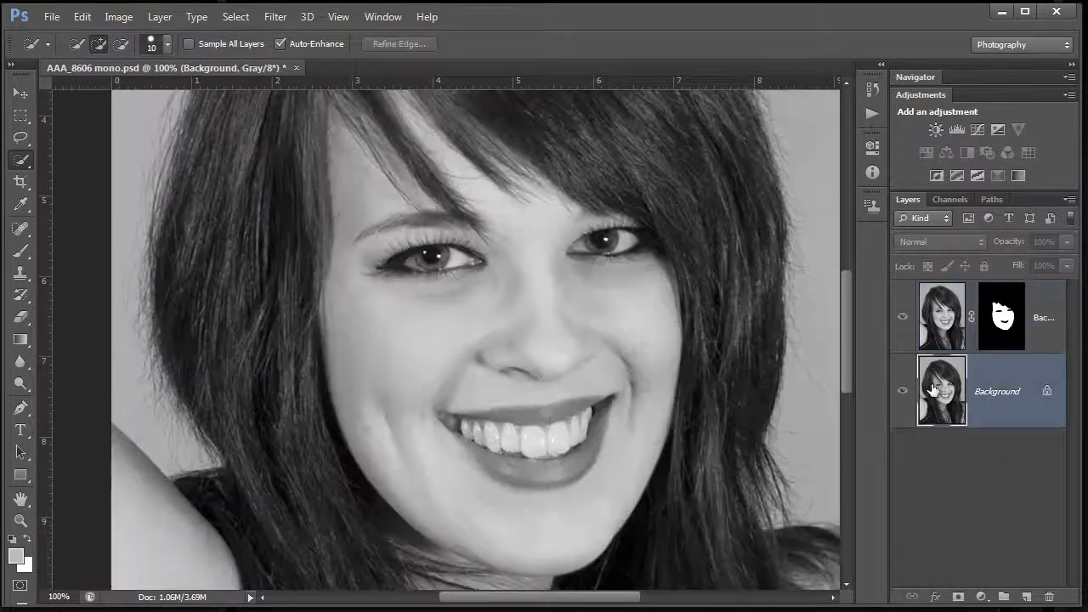
pyautogui.click(903, 317)
pyautogui.click(21, 162)
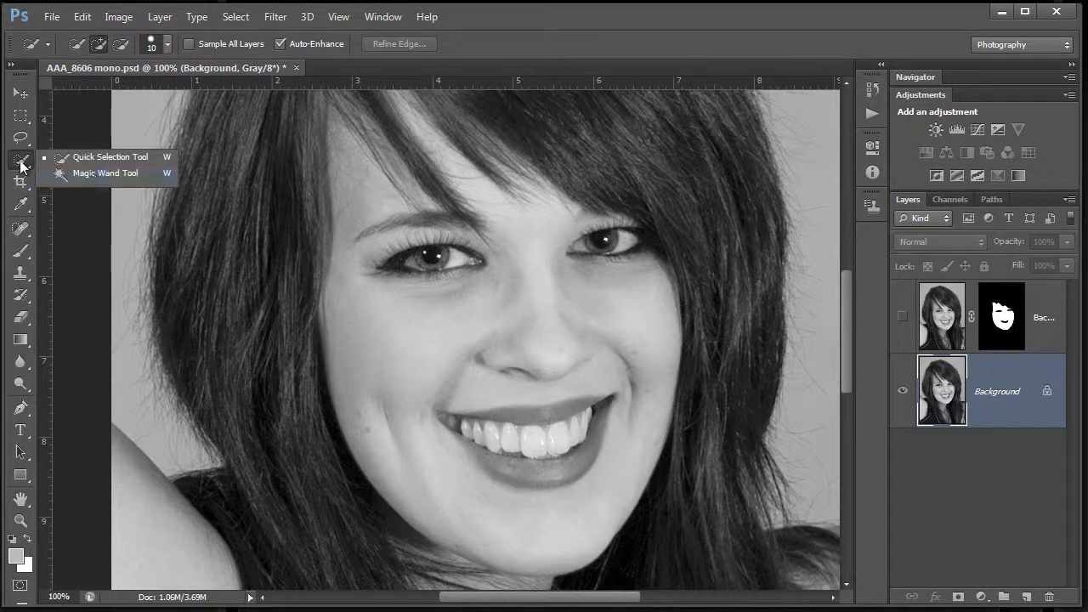
pyautogui.click(92, 173)
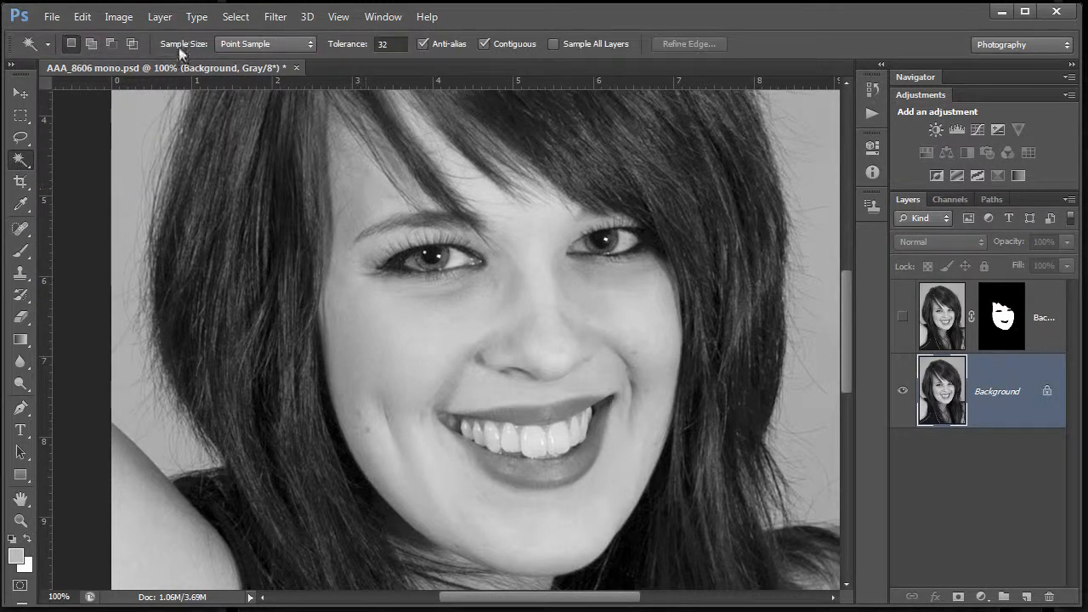
# Try to select the facial skin with the Magic Wand at tolerance 32, adding the nose area and subtracting around the eye.
pyautogui.click(385, 46)
pyautogui.click(359, 231)
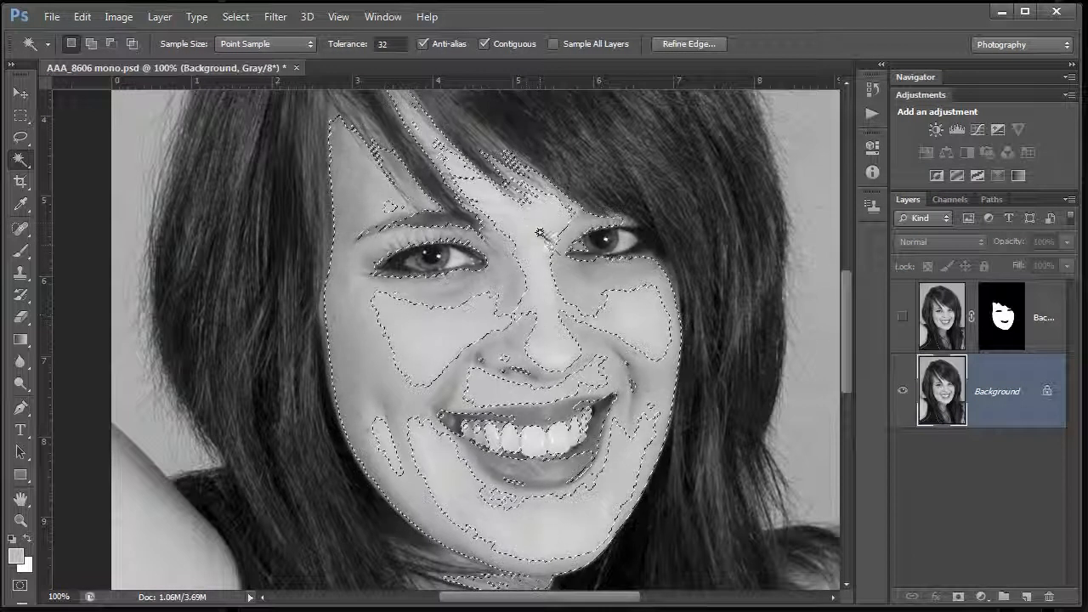
pyautogui.press('alt')
pyautogui.press('shift')
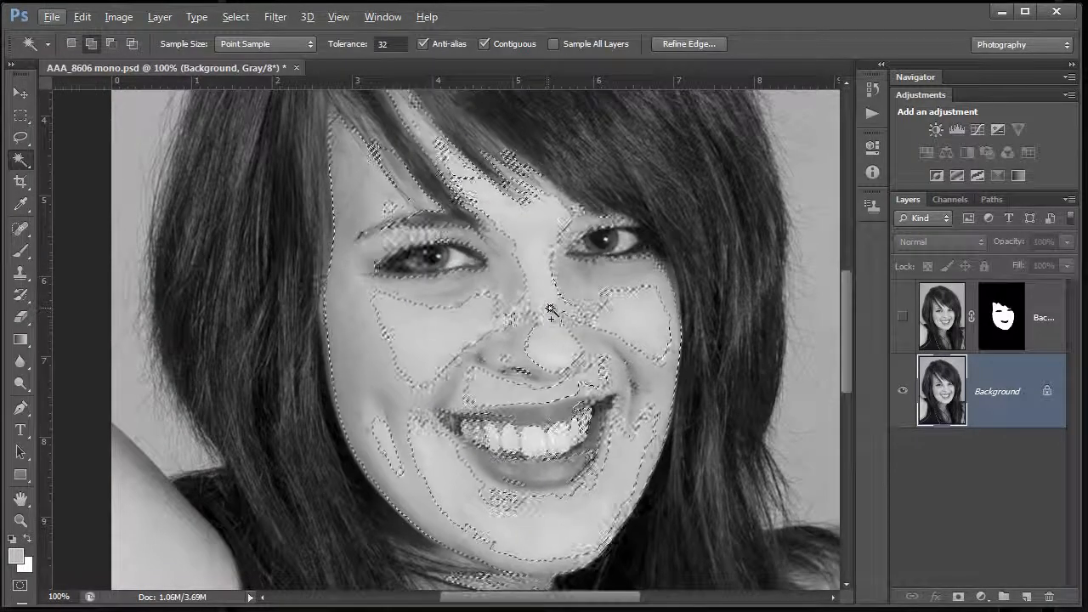
pyautogui.keyDown('shift'); pyautogui.click(550, 326); pyautogui.keyUp('shift')
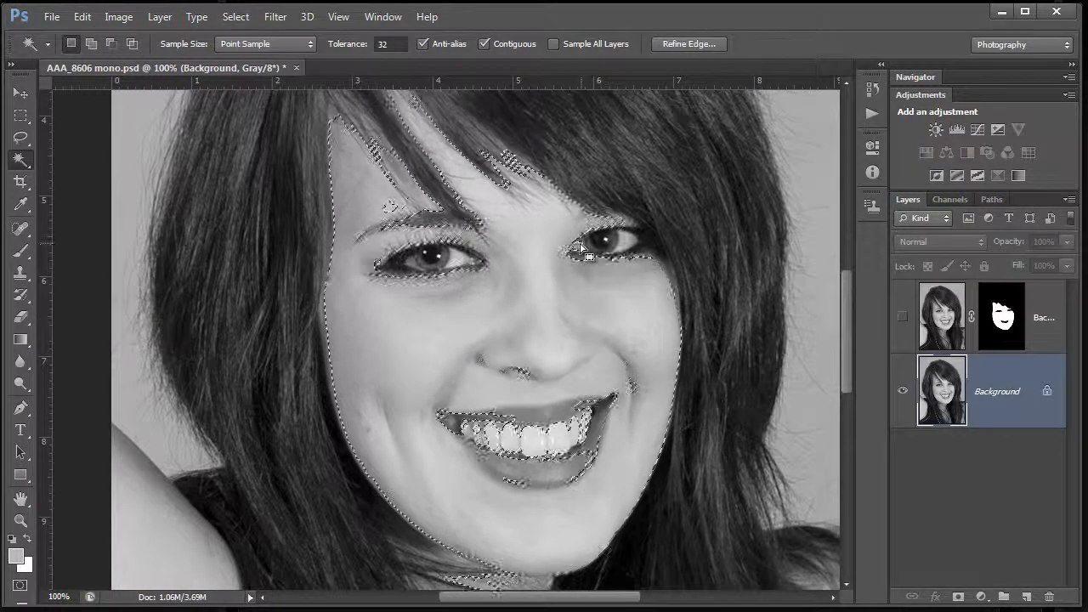
pyautogui.press('alt')
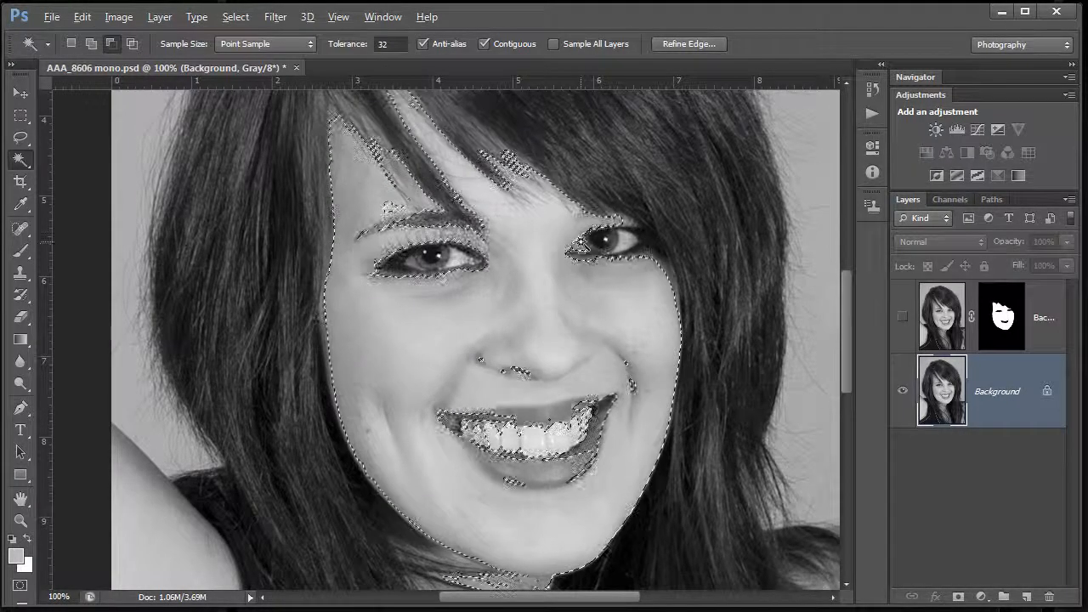
pyautogui.keyDown('alt'); pyautogui.click(580, 249); pyautogui.keyUp('alt')
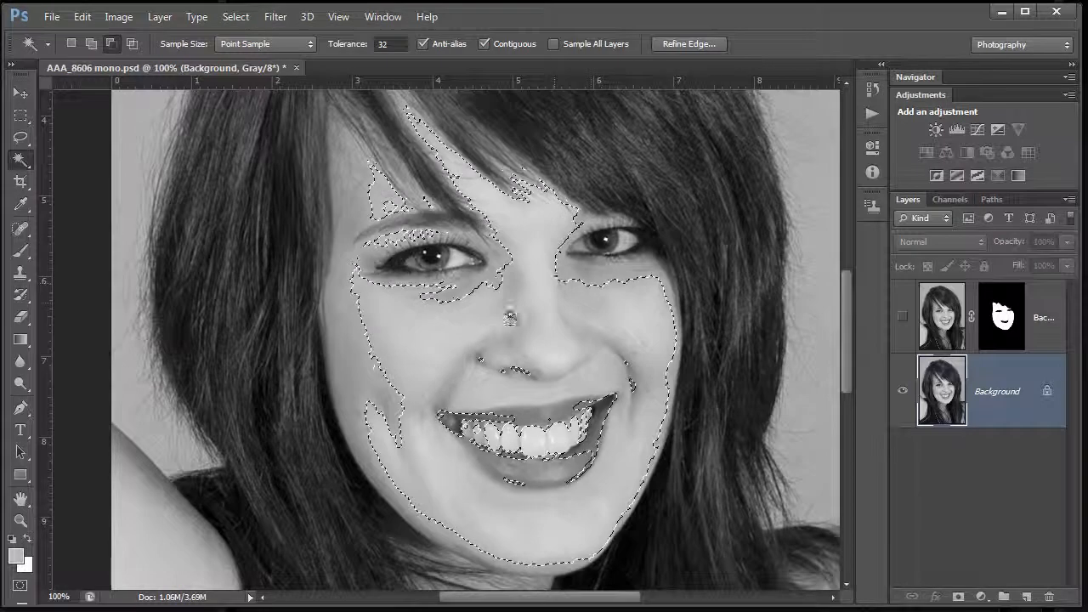
# Start a new Magic Wand selection on the facial skin and add the darker skin tones at the forehead.
pyautogui.click(597, 277)
pyautogui.click(543, 278)
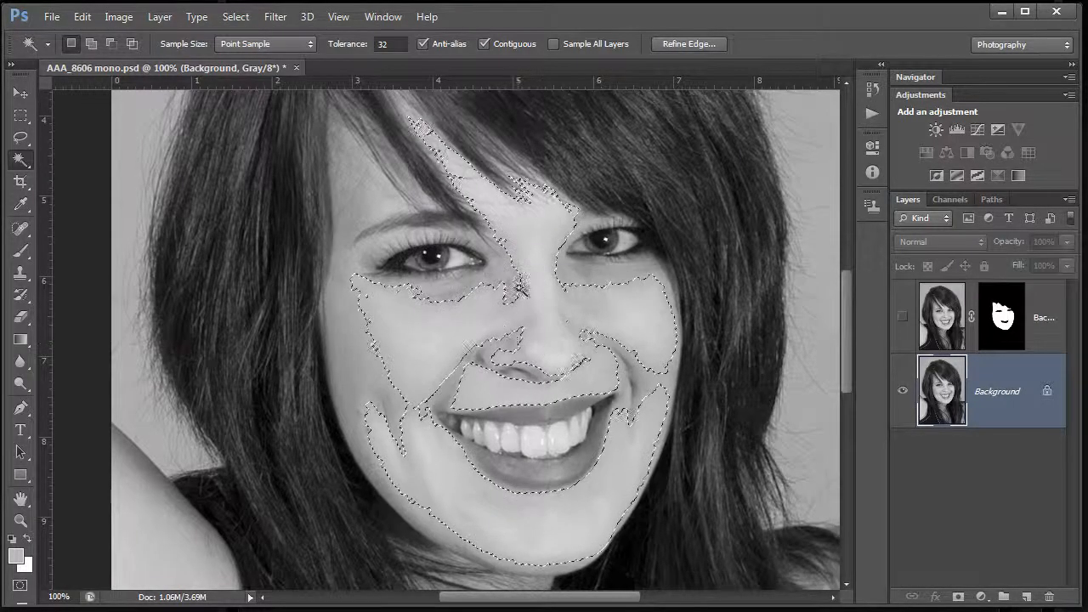
pyautogui.keyDown('shift'); pyautogui.click(376, 206); pyautogui.keyUp('shift')
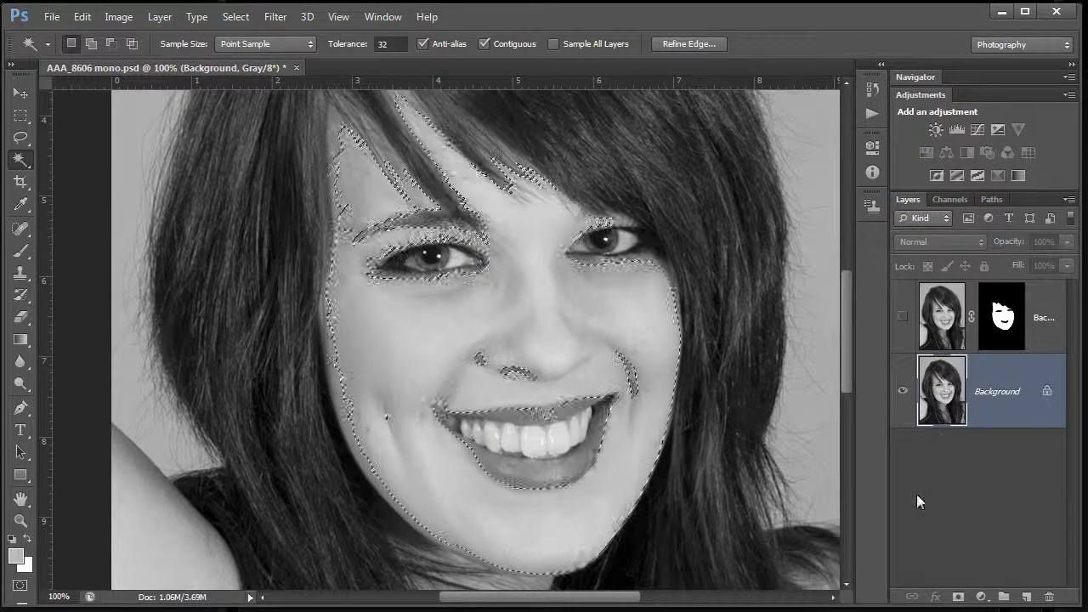
# Duplicate the Background layer again and mask the new copy with the Magic Wand selection.
pyautogui.moveTo(975, 387); pyautogui.dragTo(1030, 597)
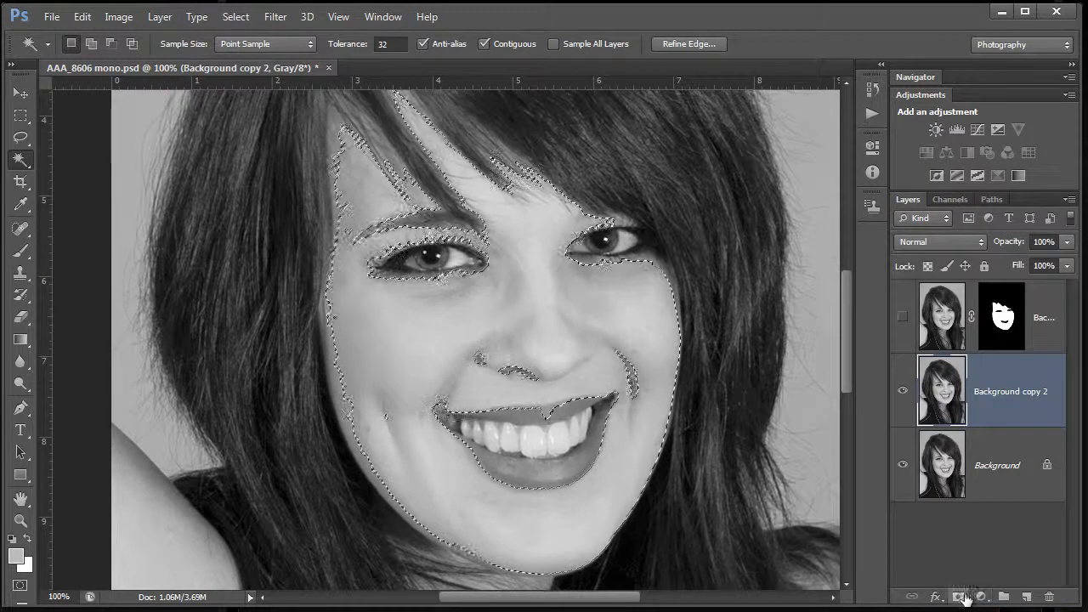
pyautogui.click(959, 597)
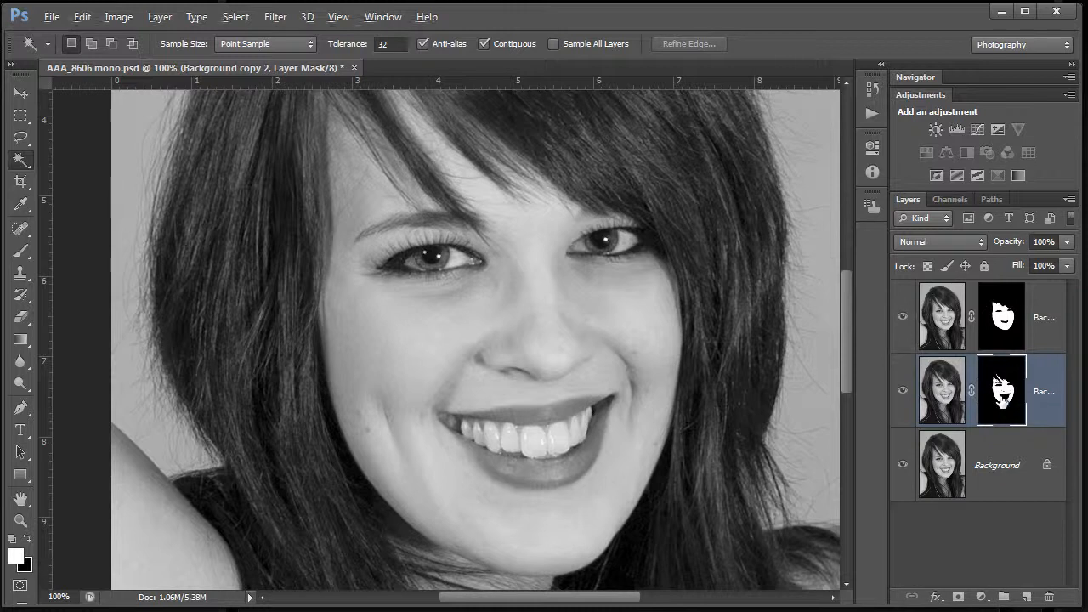
# Compare the Magic Wand mask with the Quick Selection mask by displaying each on its own.
pyautogui.keyDown('alt'); pyautogui.click(1001, 393); pyautogui.keyUp('alt')
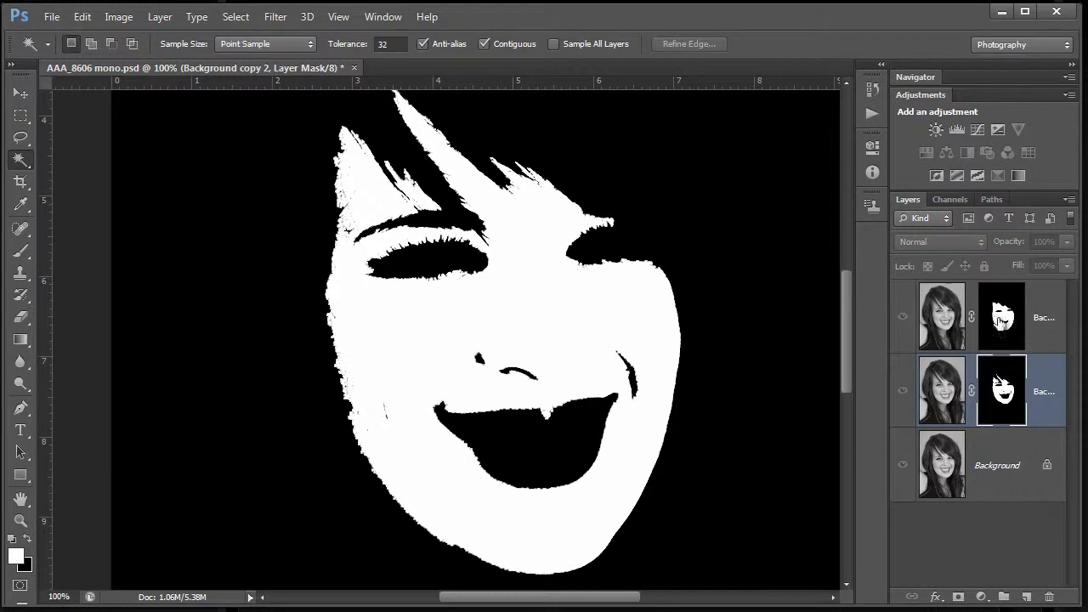
pyautogui.click(1003, 321)
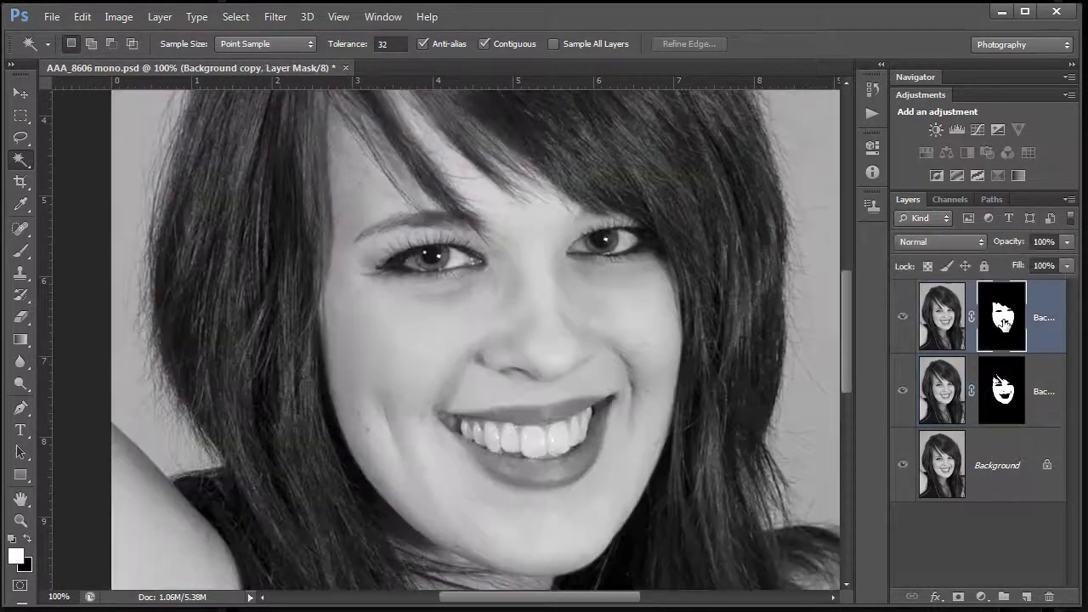
pyautogui.keyDown('alt'); pyautogui.click(1003, 321); pyautogui.keyUp('alt')
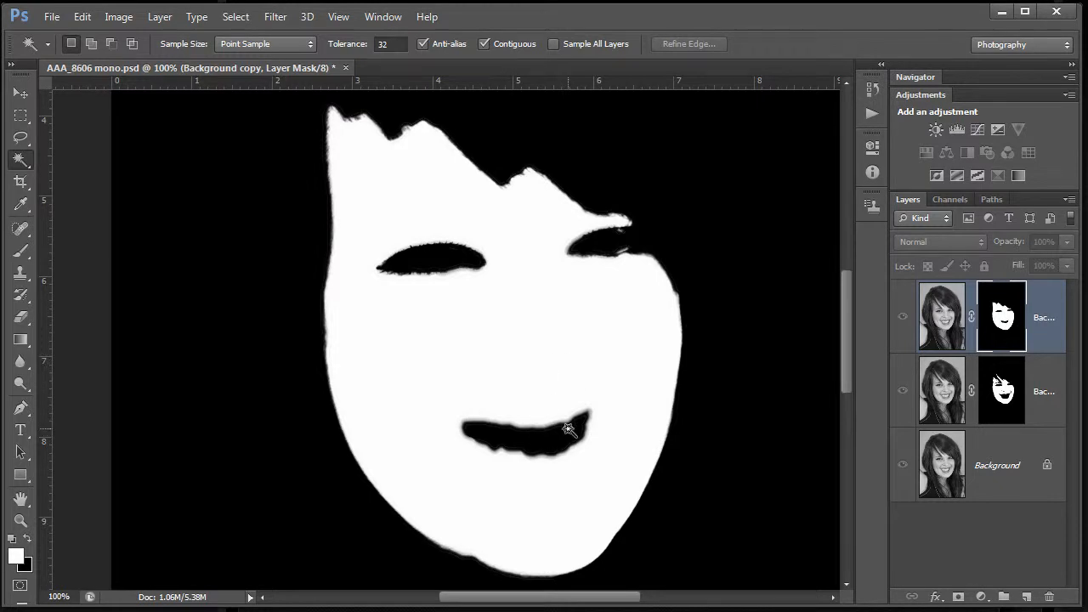
pyautogui.click(904, 393)
# Hide the uppermost masked layer and set Background copy 2 to the Overlay blend mode.
pyautogui.click(903, 318)
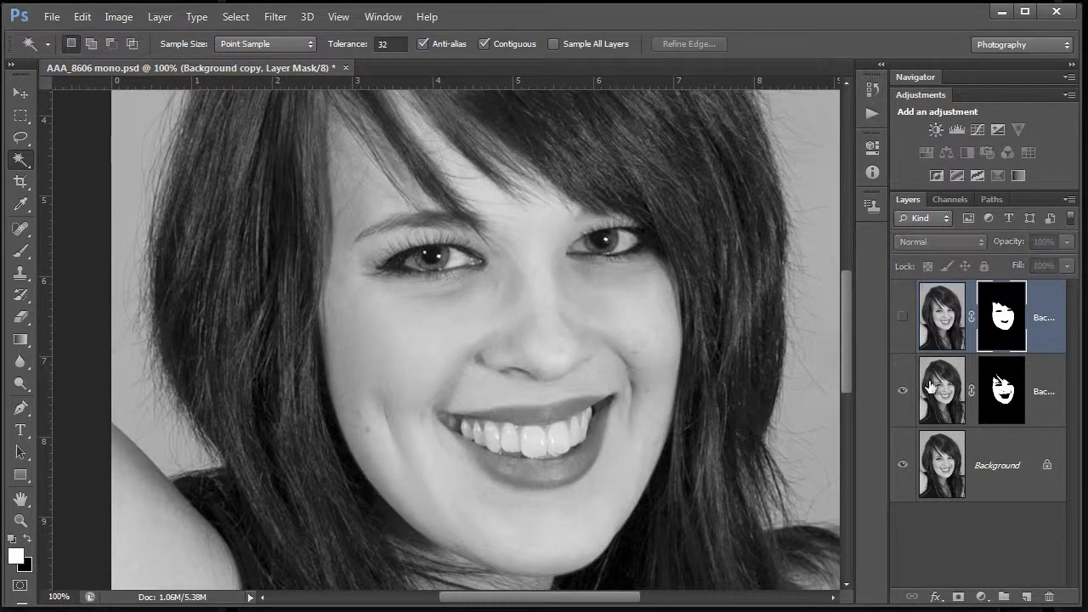
pyautogui.click(931, 397)
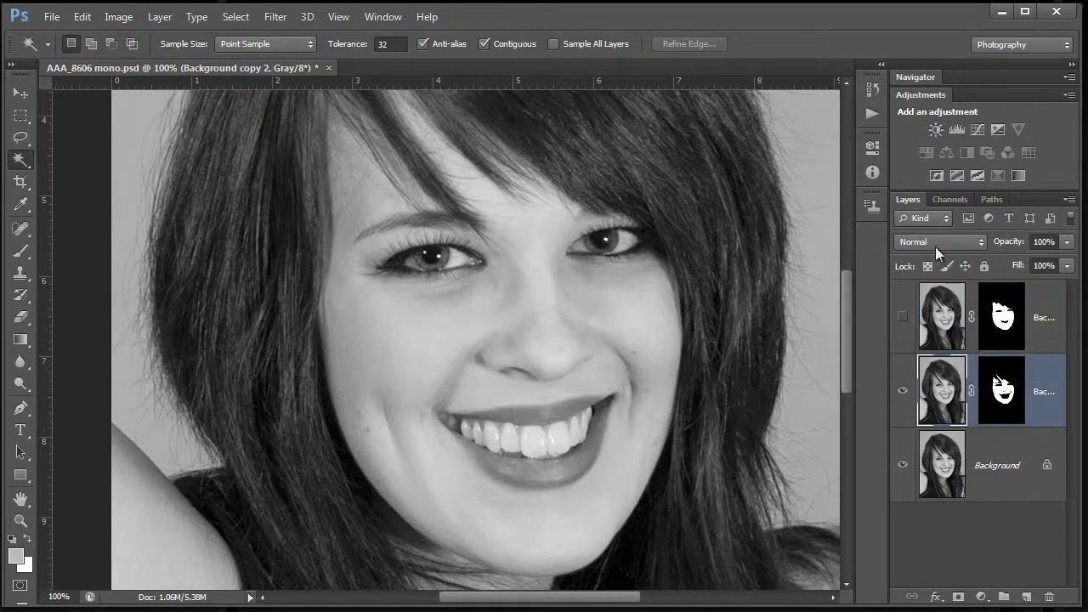
pyautogui.click(980, 238)
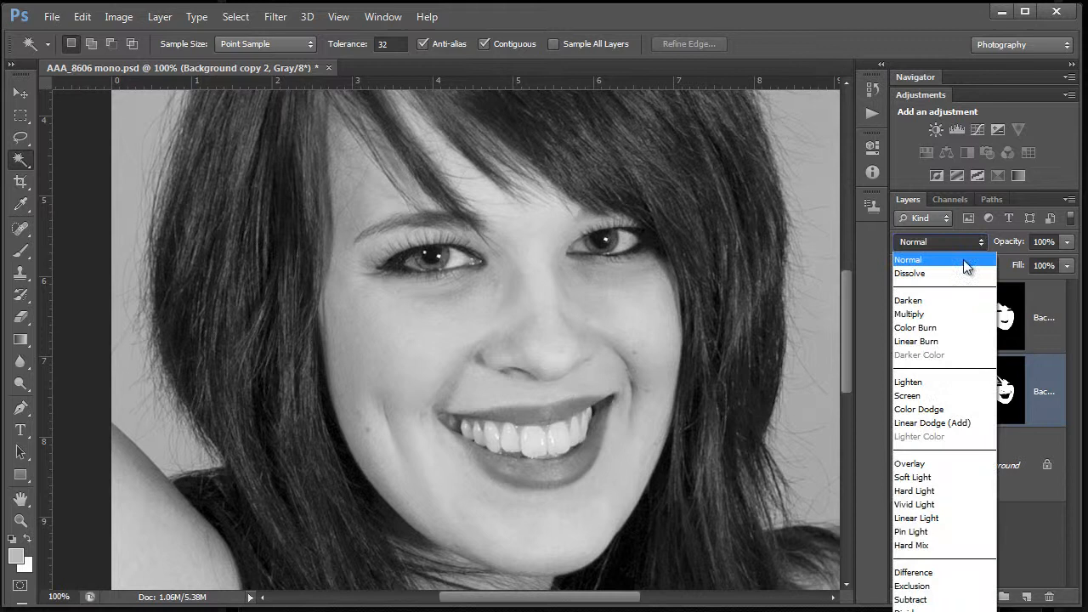
pyautogui.click(923, 464)
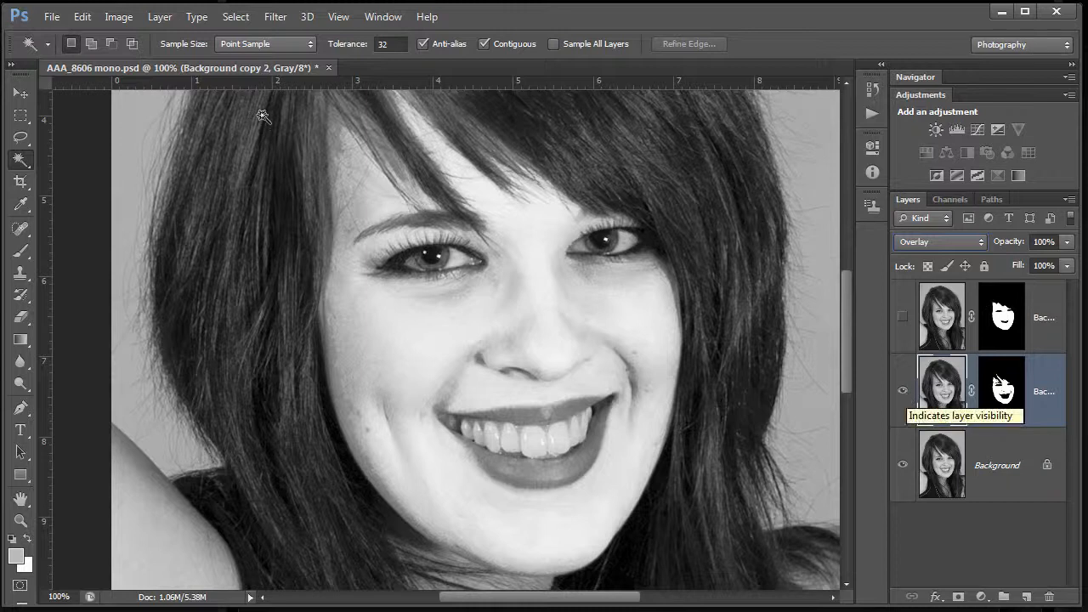
# Apply a Surface Blur with a radius of 7 pixels and a threshold of 64 levels to the Overlay layer's image.
pyautogui.click(269, 21)
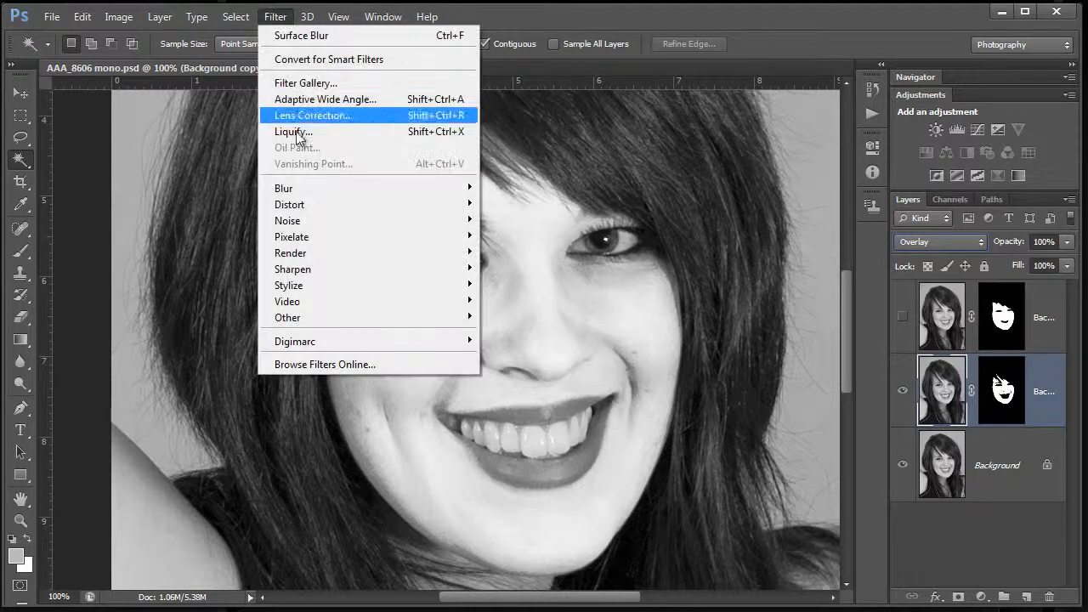
pyautogui.moveTo(416, 189)
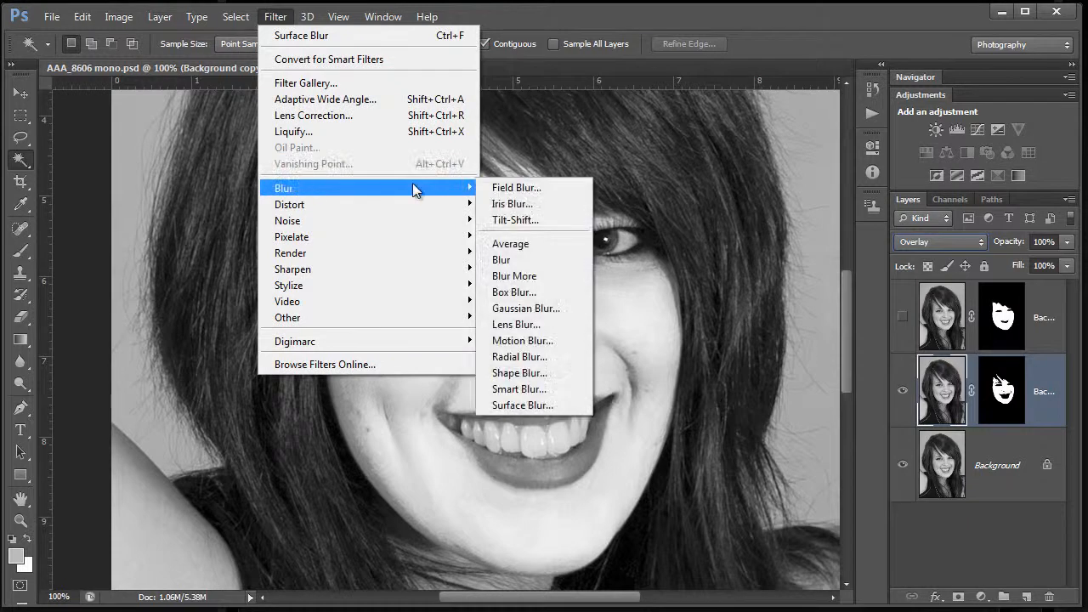
pyautogui.click(521, 404)
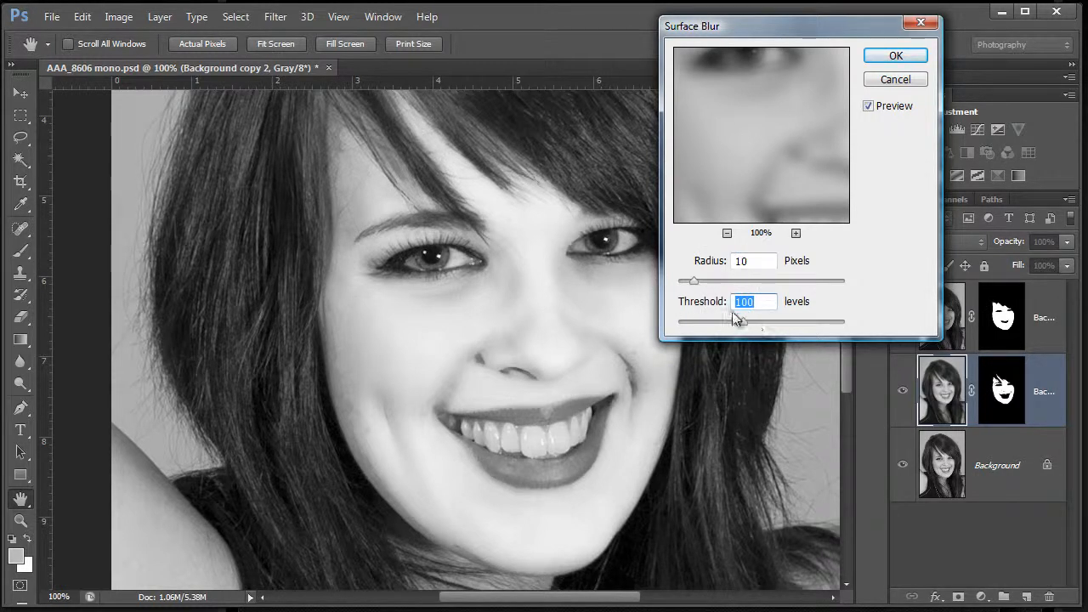
pyautogui.moveTo(742, 323); pyautogui.dragTo(719, 323)
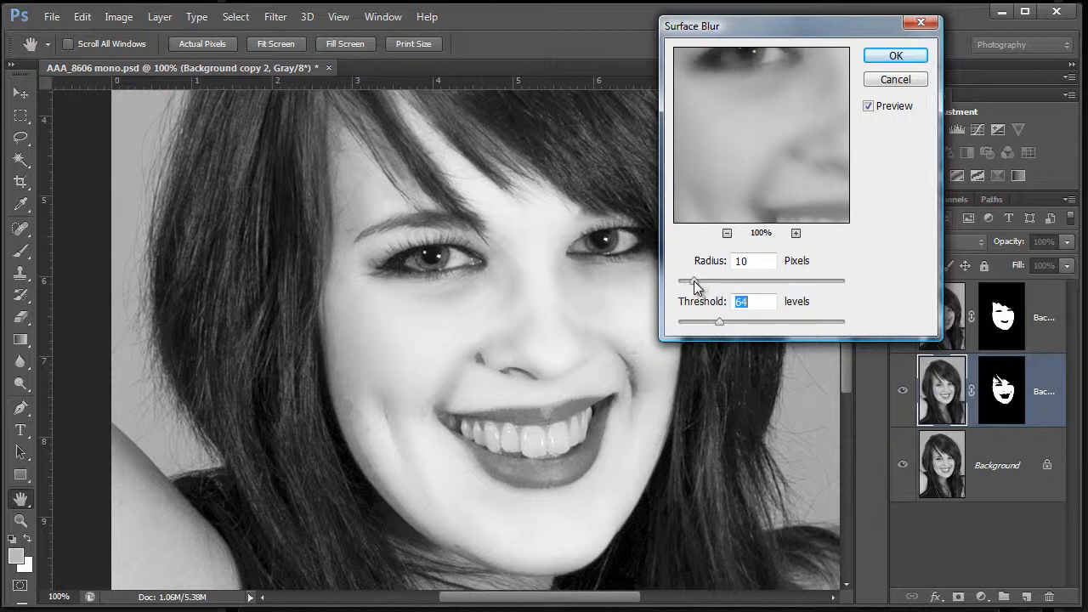
pyautogui.moveTo(690, 281); pyautogui.dragTo(685, 281)
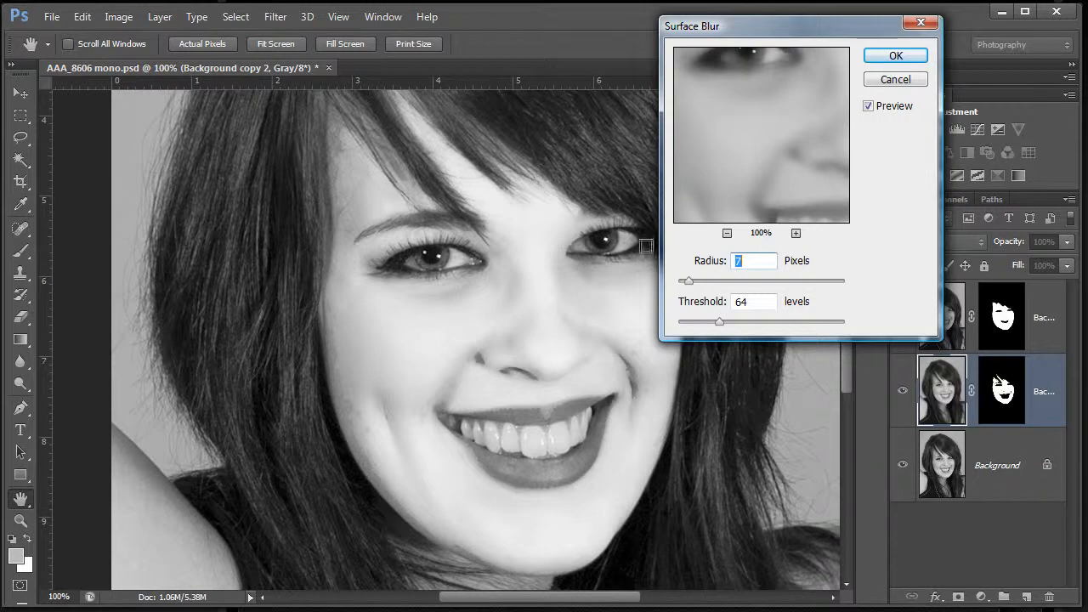
pyautogui.click(896, 56)
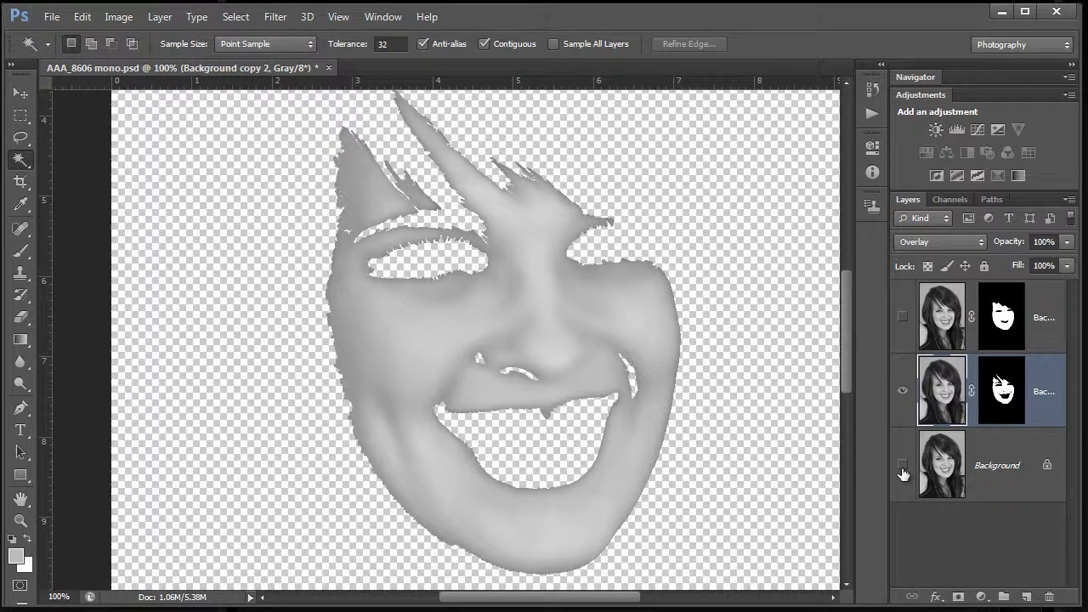
# Show the Background layer again and lower the Overlay layer's opacity to 46%.
pyautogui.click(903, 466)
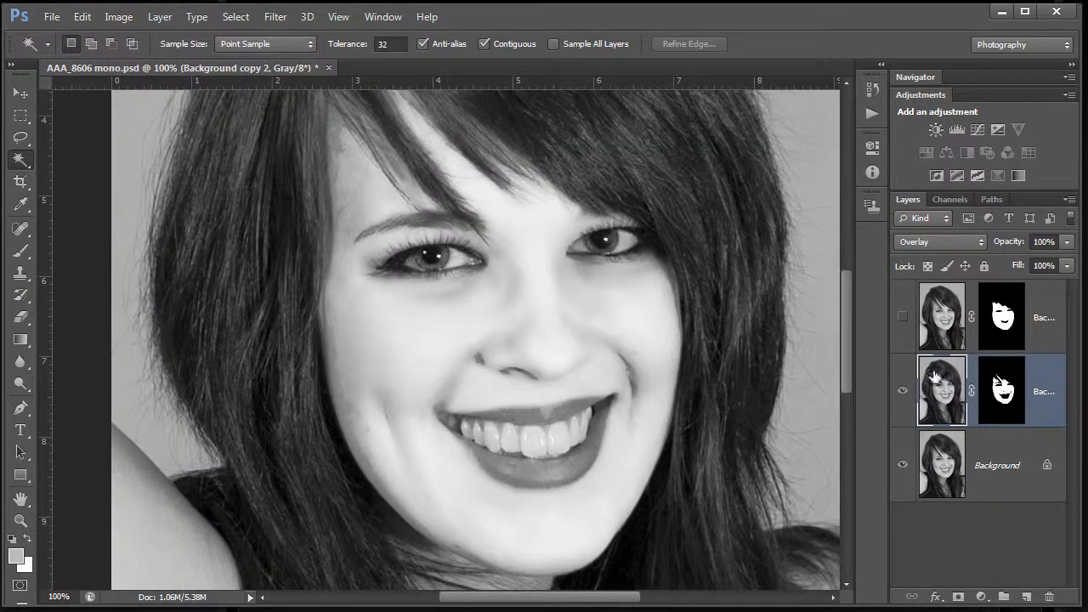
pyautogui.click(1067, 265)
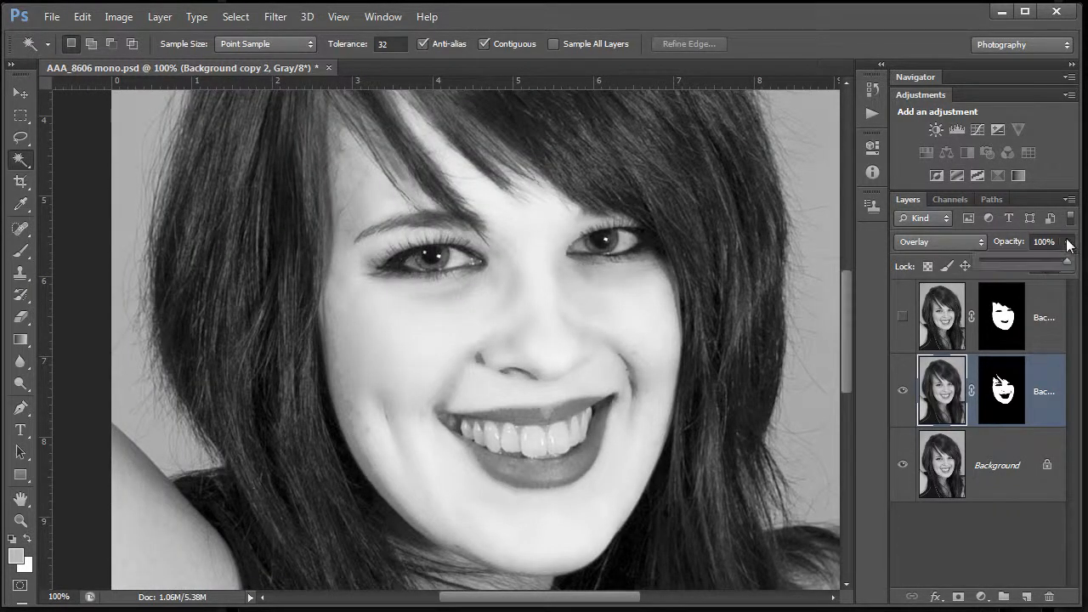
pyautogui.moveTo(990, 262); pyautogui.dragTo(1019, 263)
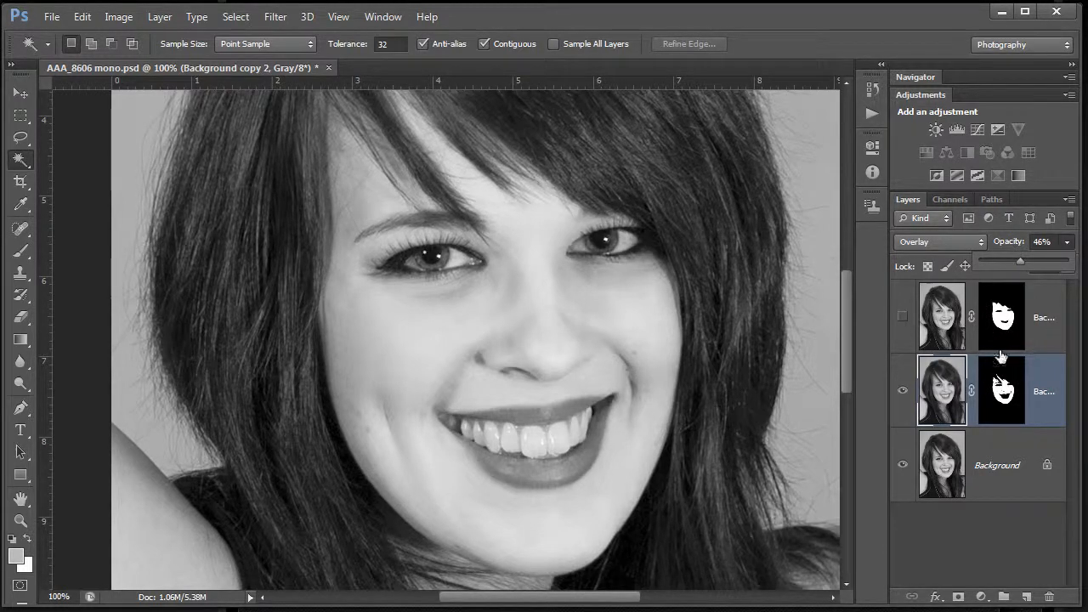
# Delete both masked layer copies so that only the Background layer remains.
pyautogui.keyDown('ctrl'); pyautogui.click(949, 331); pyautogui.keyUp('ctrl')
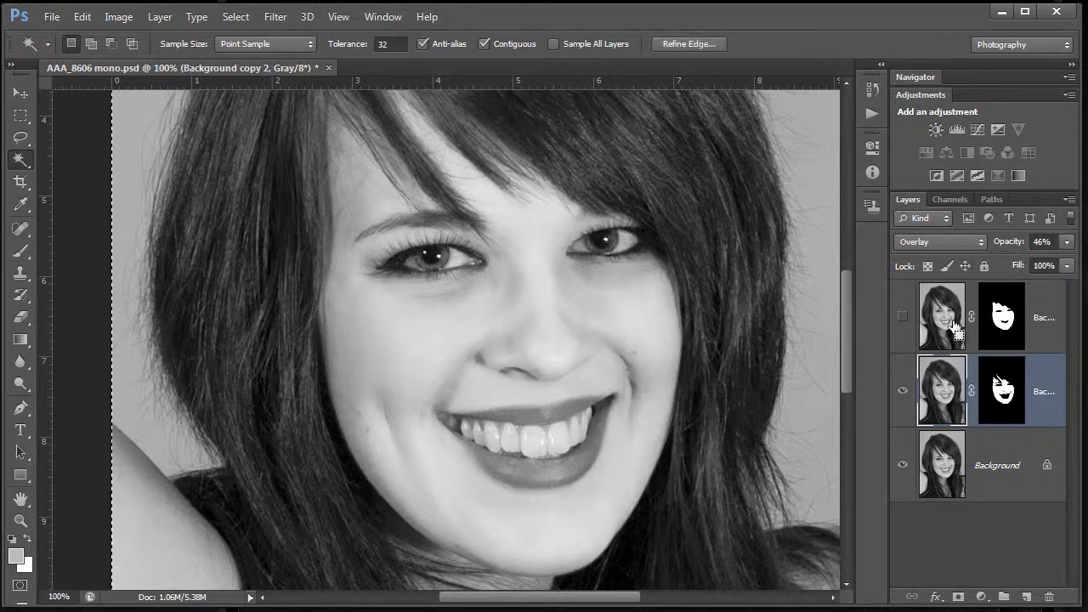
pyautogui.press('alt')
pyautogui.keyDown('shift'); pyautogui.click(946, 330); pyautogui.keyUp('shift')
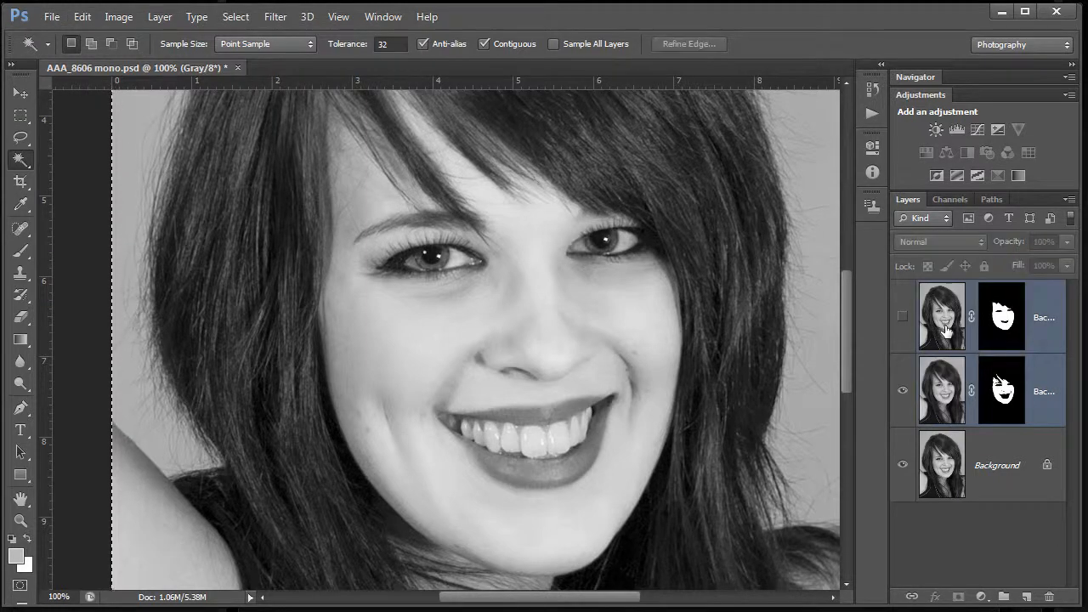
pyautogui.moveTo(946, 382); pyautogui.dragTo(1049, 598)
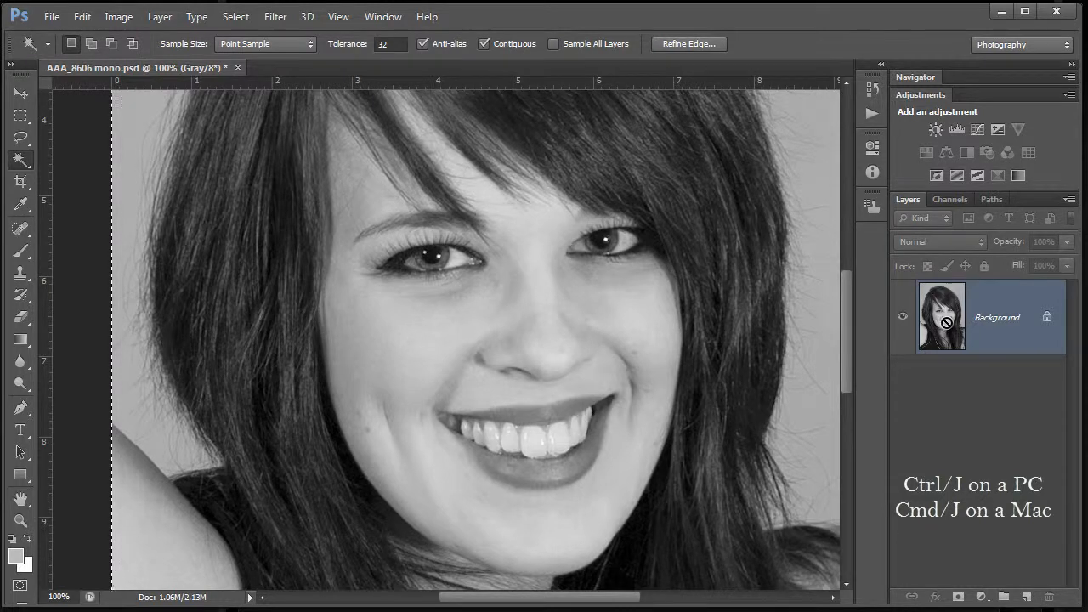
# Duplicate the Background layer and invert the tones of the copy.
pyautogui.hotkey('ctrl', 'j')
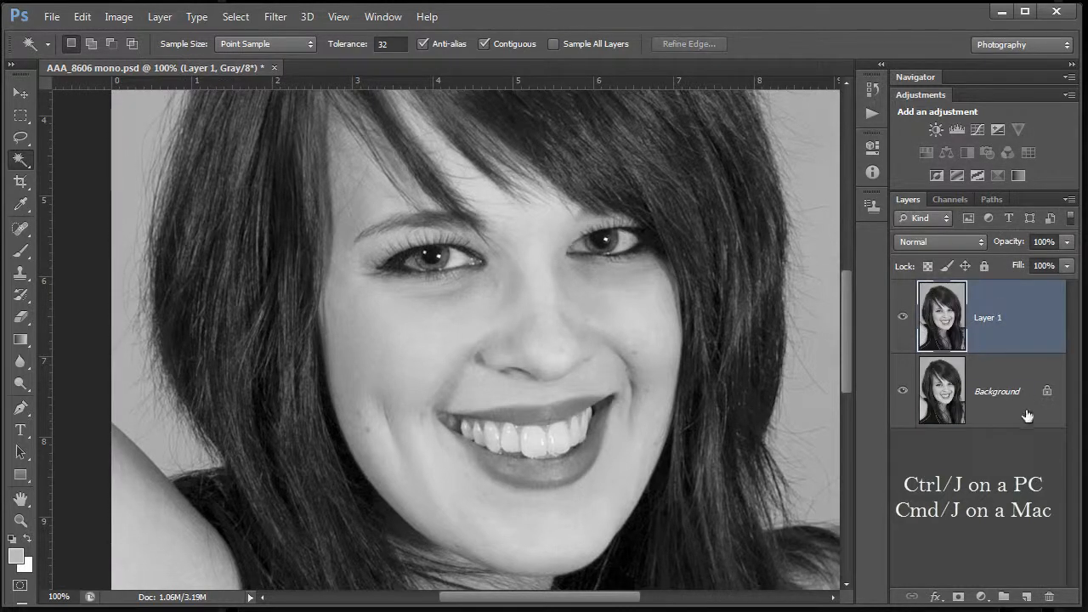
pyautogui.hotkey('ctrl', 'i')
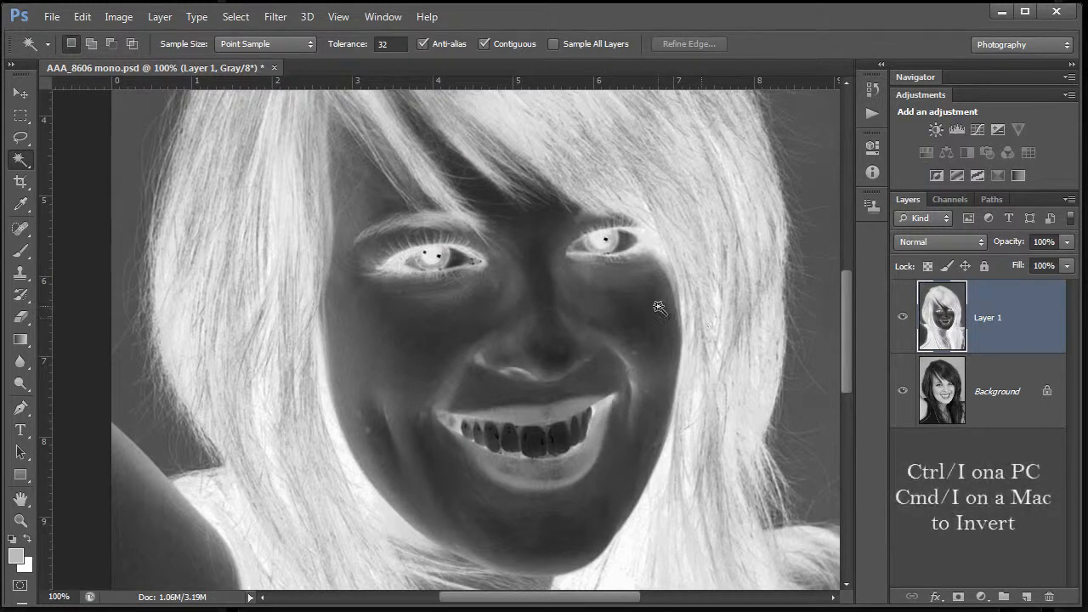
# Apply a High Pass filter with a radius of 3.3 pixels to the inverted layer.
pyautogui.click(277, 17)
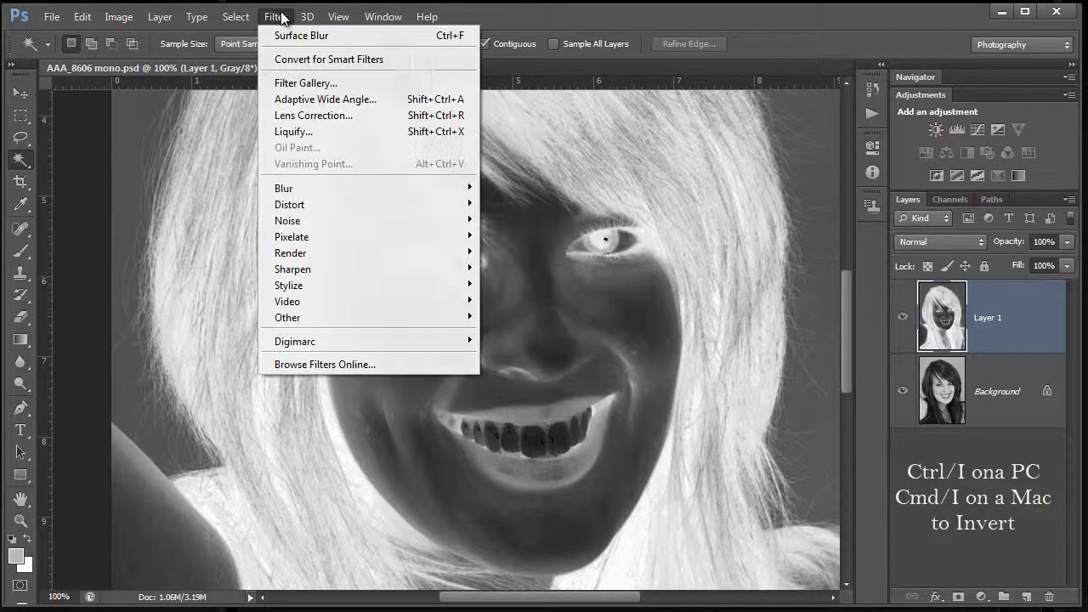
pyautogui.moveTo(283, 188)
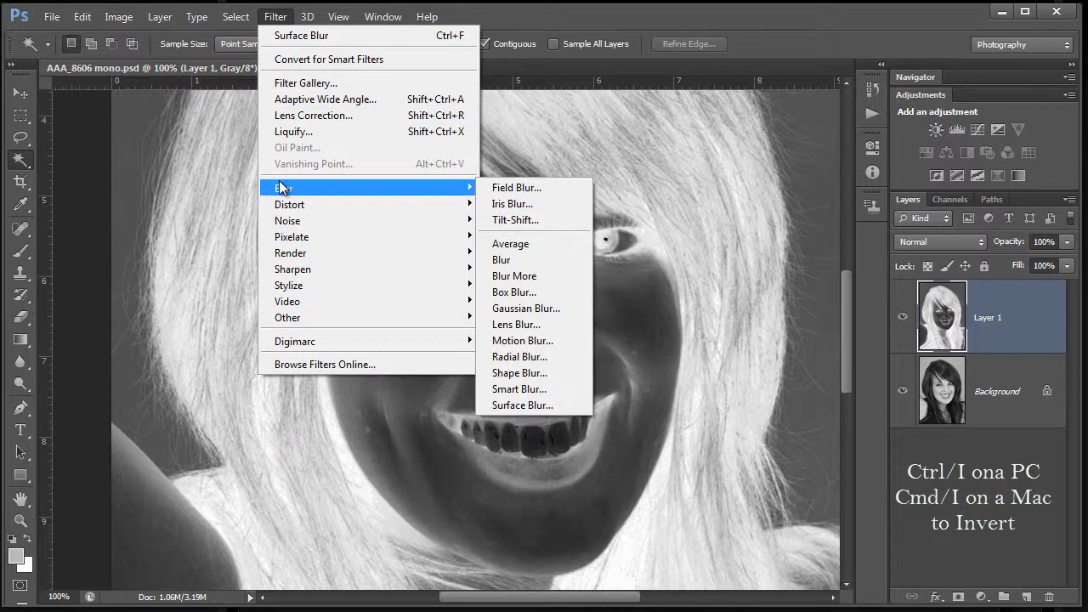
pyautogui.moveTo(282, 316)
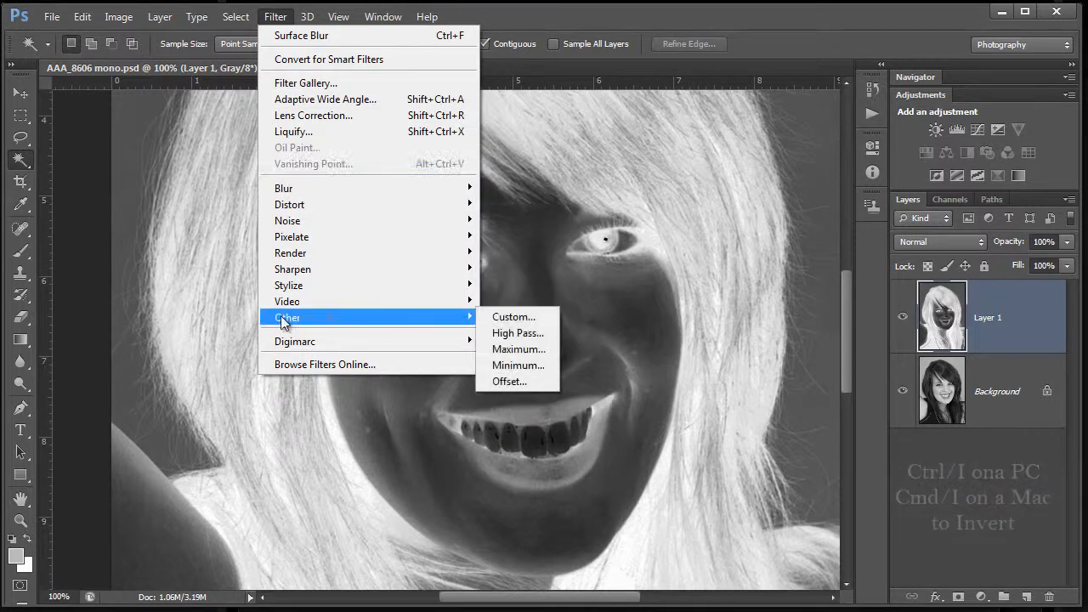
pyautogui.click(515, 332)
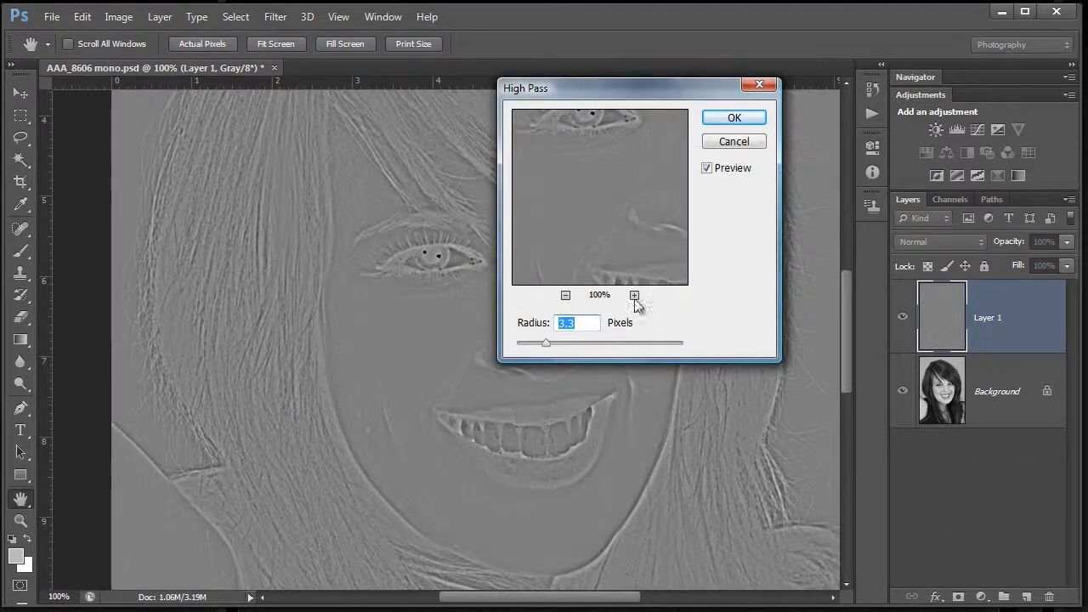
pyautogui.moveTo(546, 345); pyautogui.dragTo(538, 346)
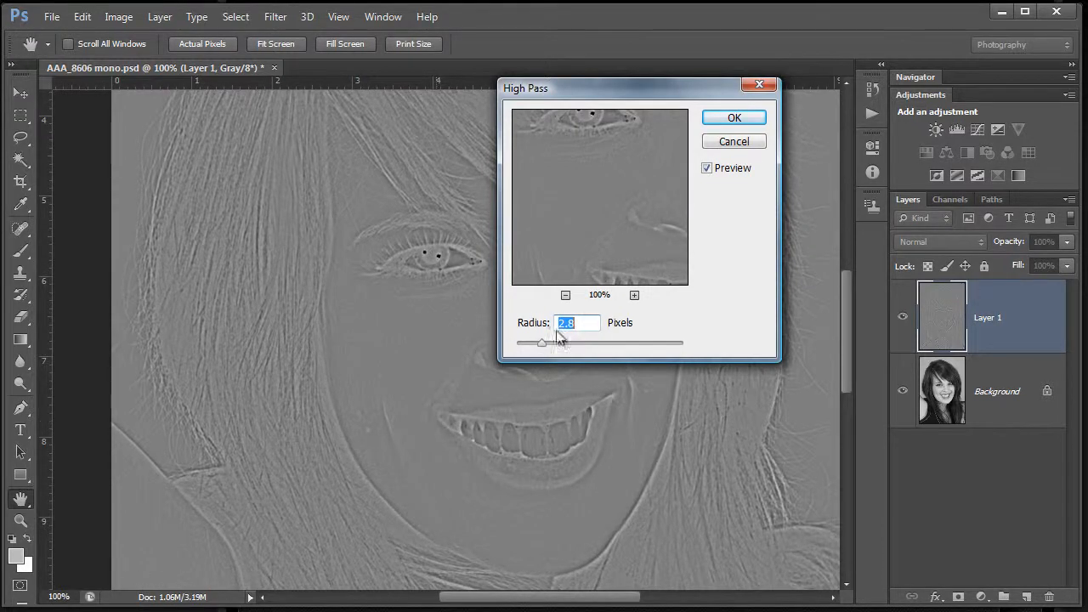
pyautogui.moveTo(542, 347); pyautogui.dragTo(546, 346)
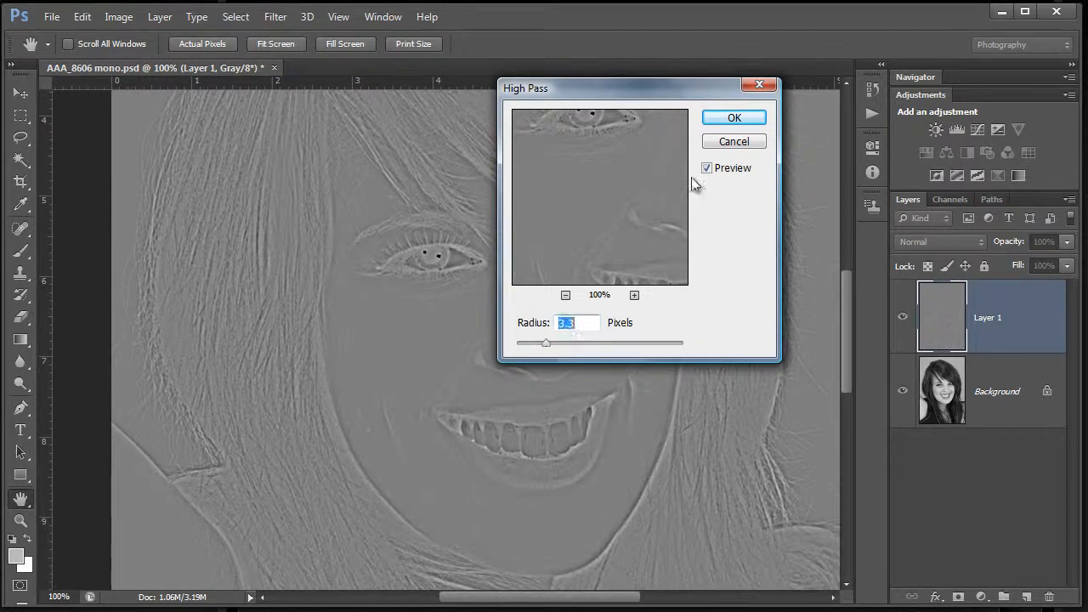
pyautogui.click(730, 113)
pyautogui.press('w')
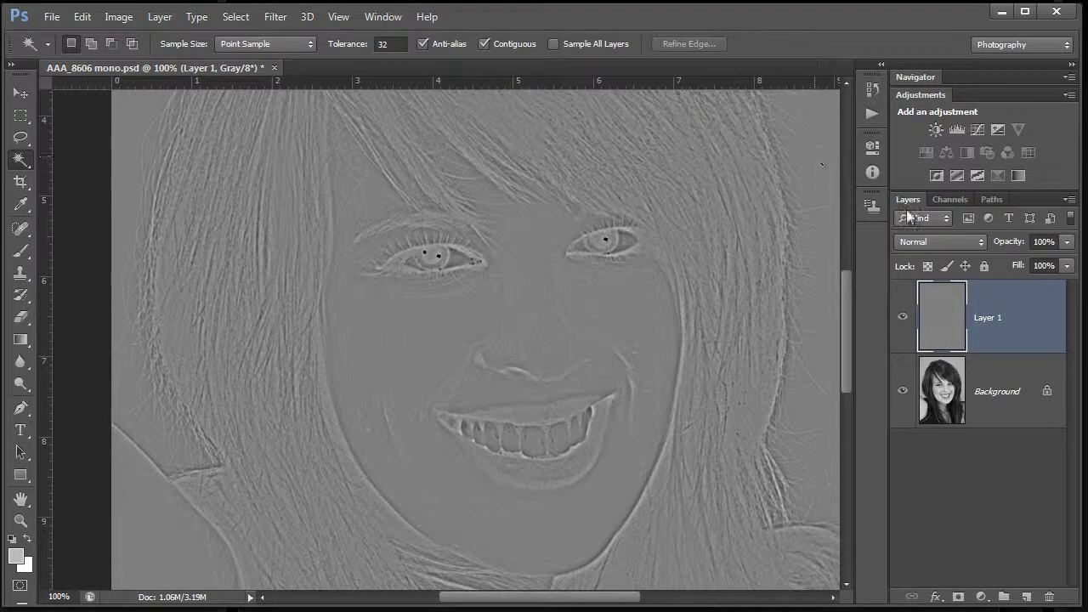
# Set Layer 1 to the Soft Light blend mode and compare the portrait with that layer hidden and shown.
pyautogui.click(979, 242)
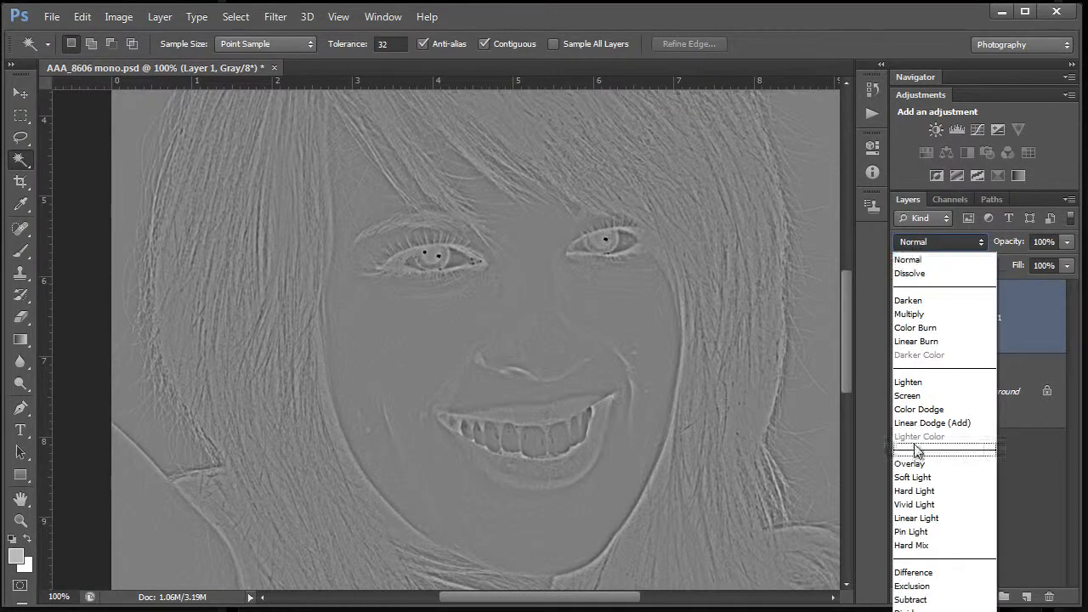
pyautogui.click(912, 478)
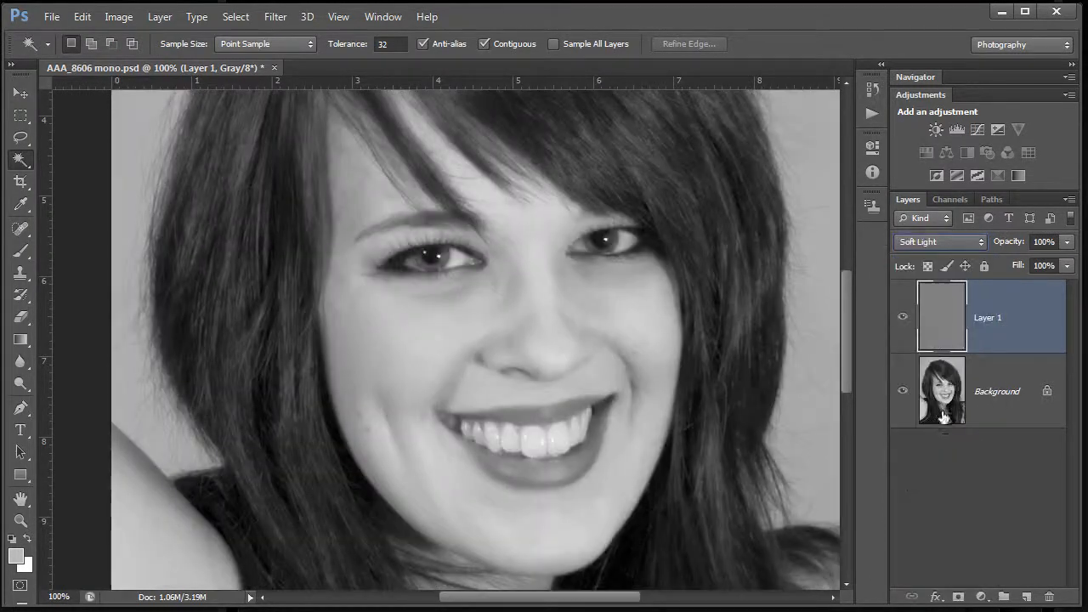
pyautogui.click(901, 320)
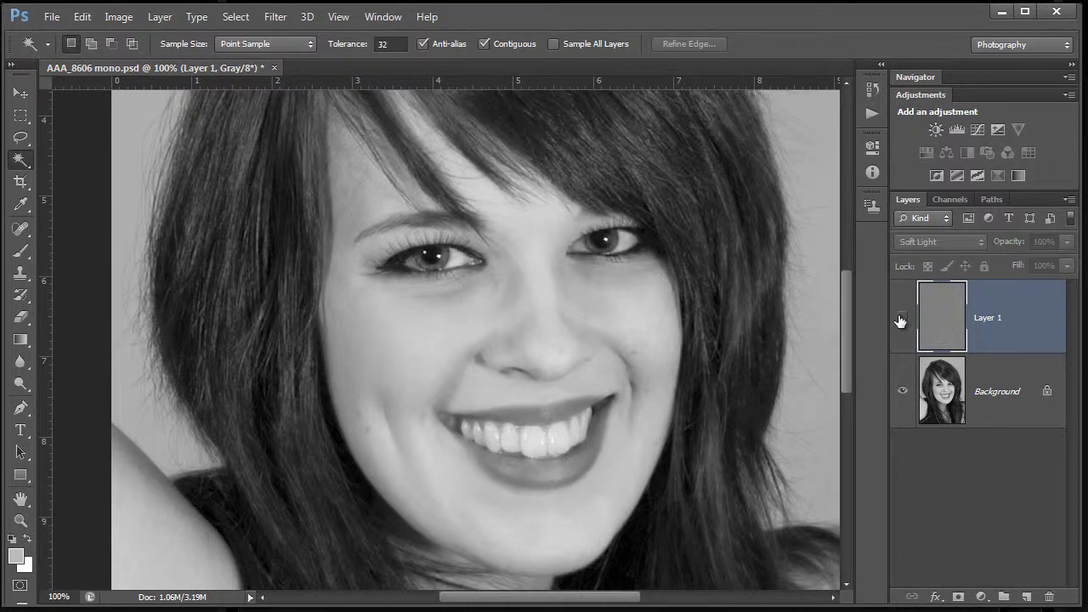
pyautogui.click(901, 320)
pyautogui.click(901, 319)
pyautogui.click(901, 319)
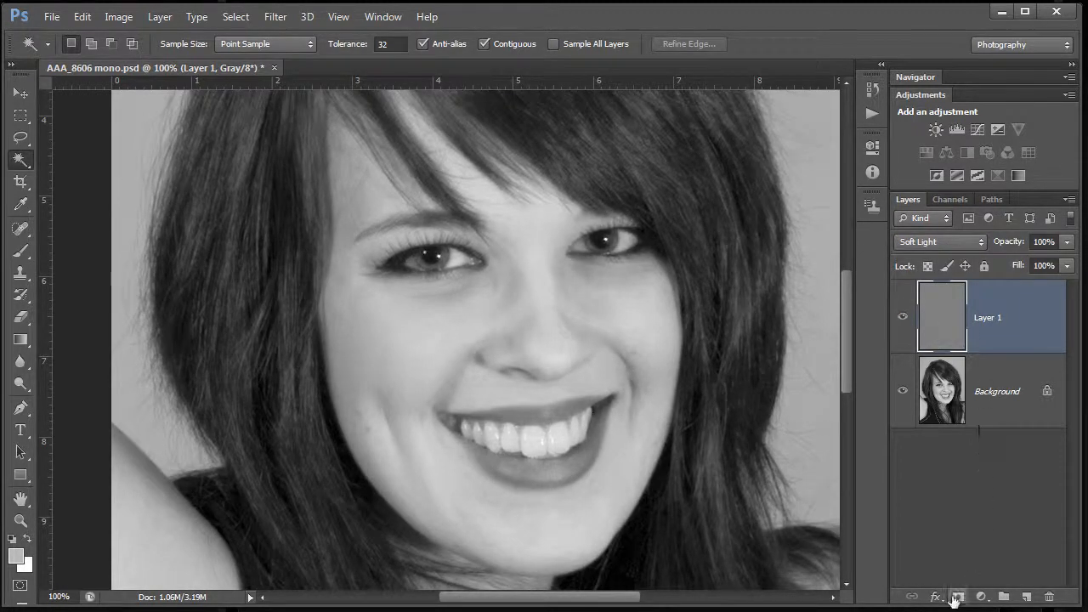
# Add a black mask to the Soft Light layer and compare the cheek skin with the mask disabled and enabled.
pyautogui.keyDown('alt'); pyautogui.click(956, 597); pyautogui.keyUp('alt')
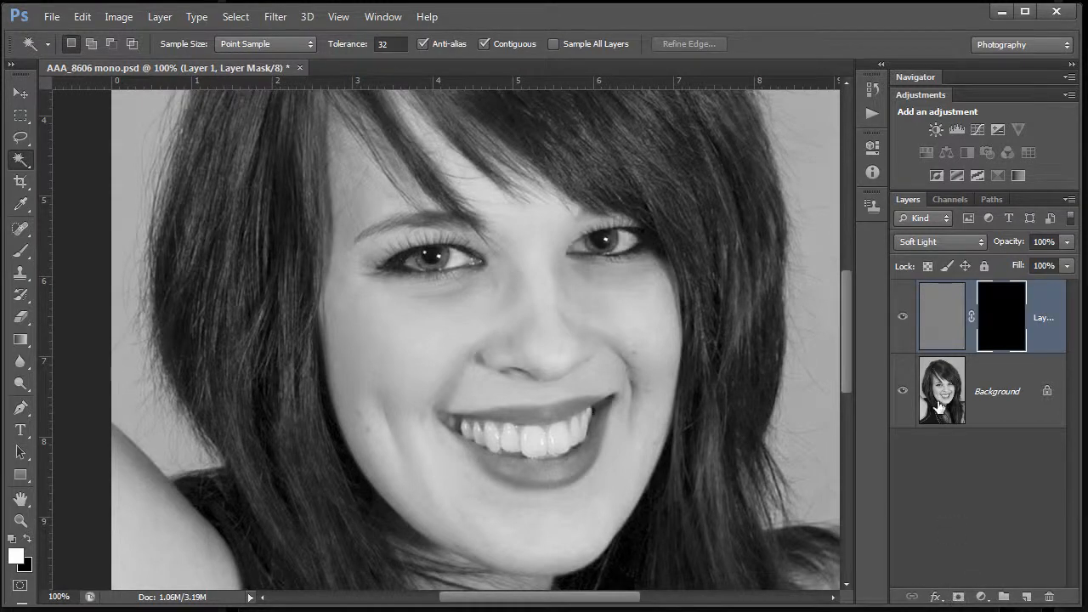
pyautogui.hotkey('ctrl', '+')
pyautogui.hotkey('ctrl', '+')
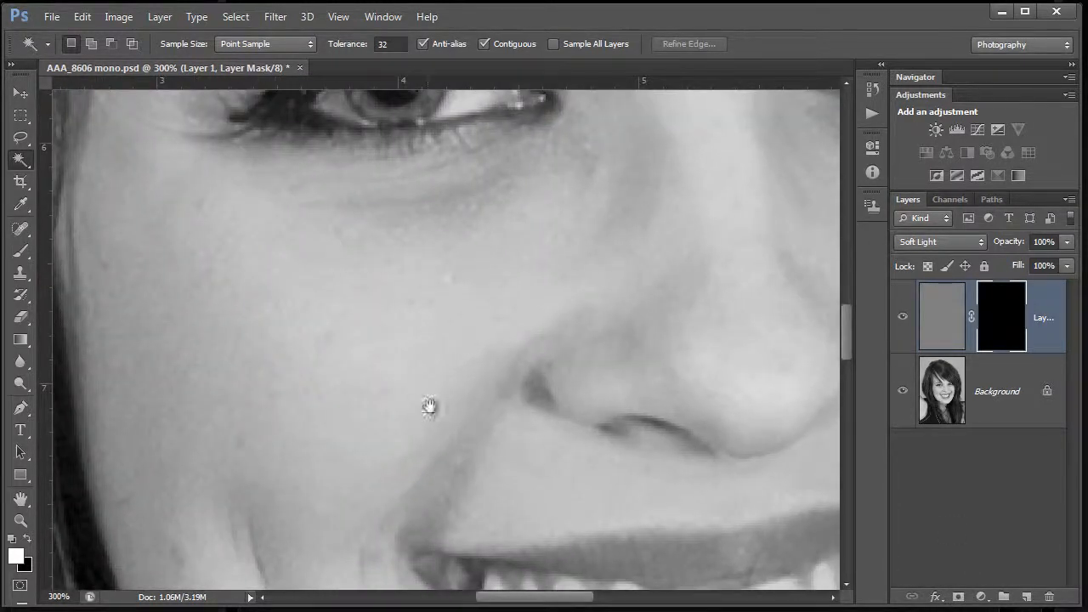
pyautogui.moveTo(432, 315); pyautogui.dragTo(403, 377)
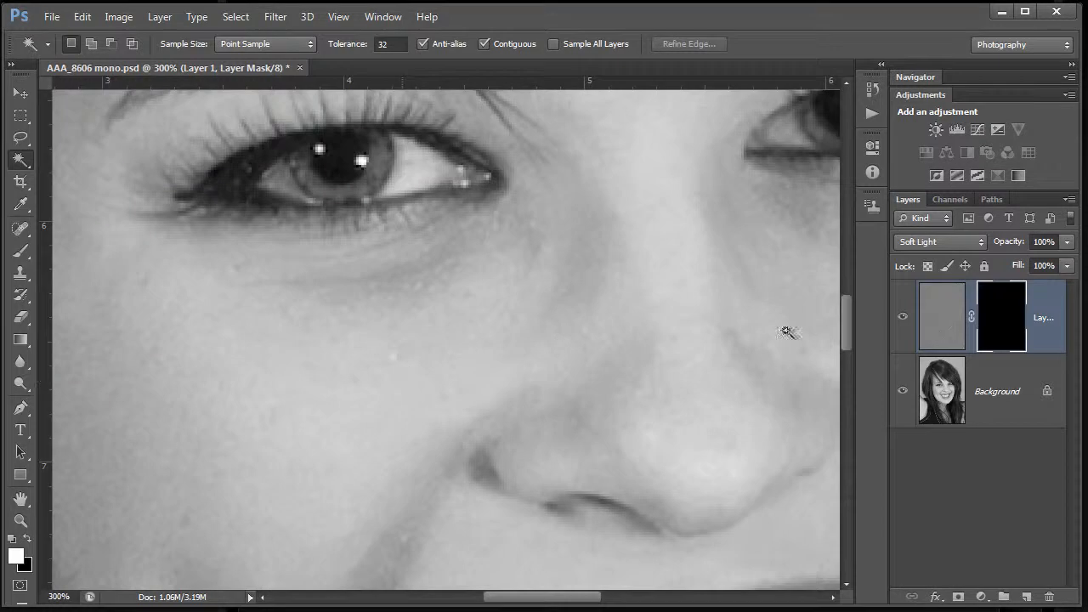
pyautogui.rightClick(998, 324)
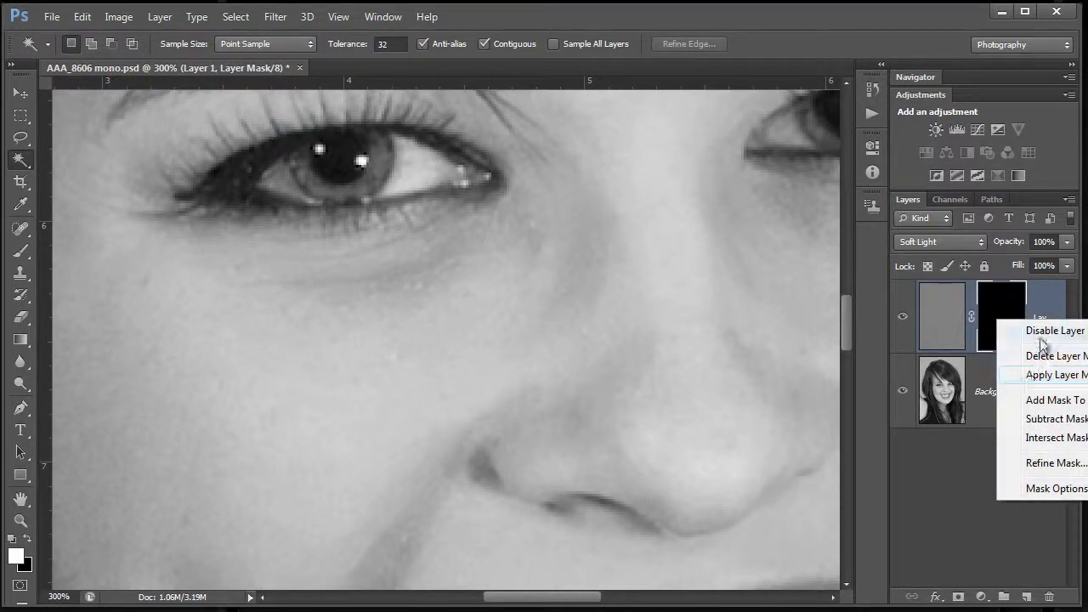
pyautogui.click(1045, 333)
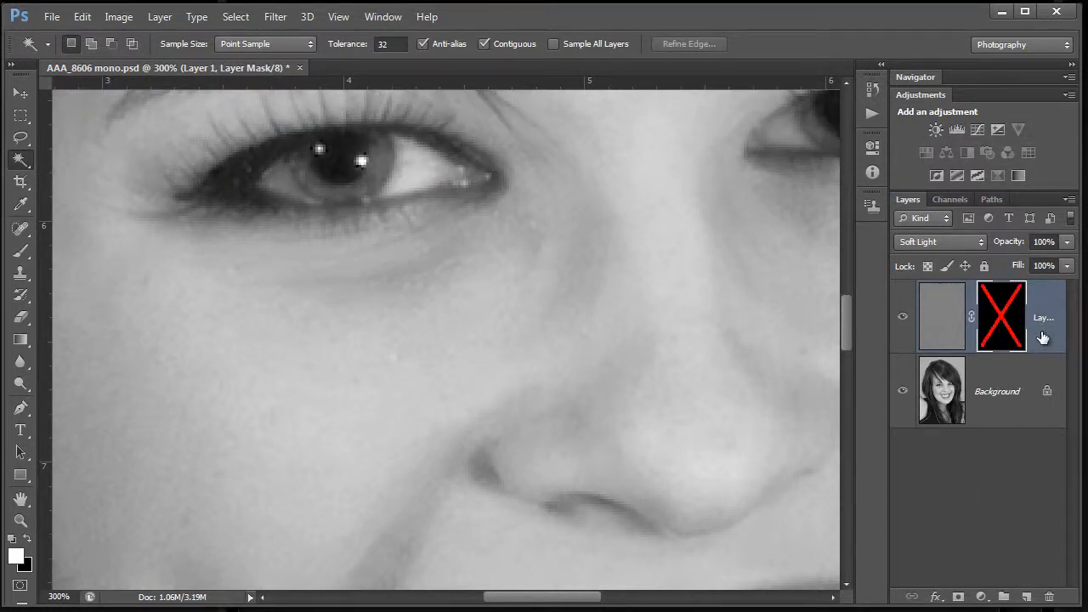
pyautogui.keyDown('shift'); pyautogui.click(1004, 332); pyautogui.keyUp('shift')
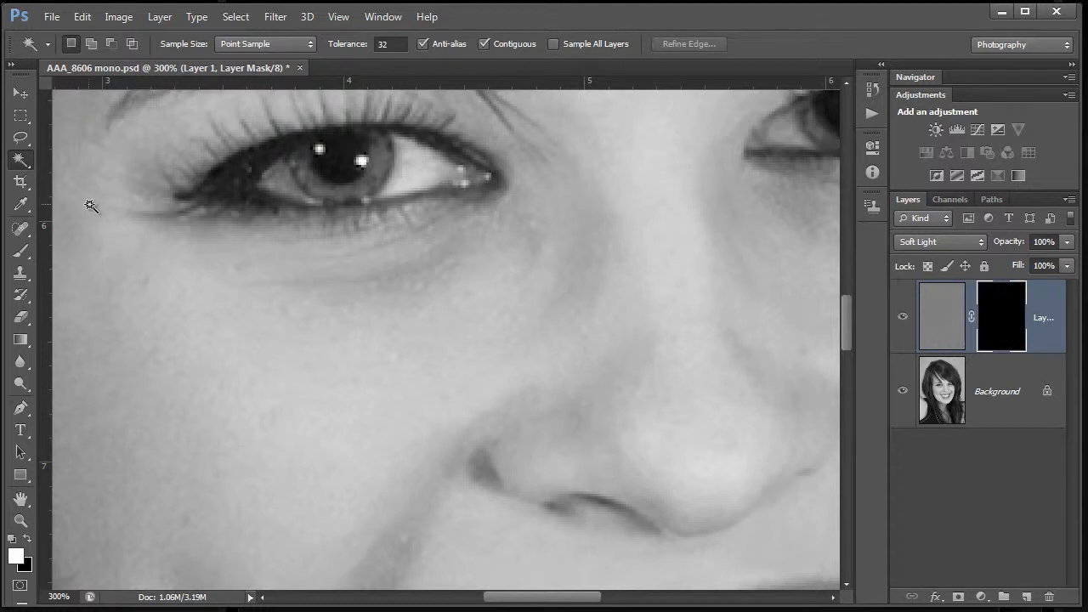
# Paint white on the layer mask with a size 80 brush at 30% opacity under the left-hand eye and over the cheeks.
pyautogui.click(15, 253)
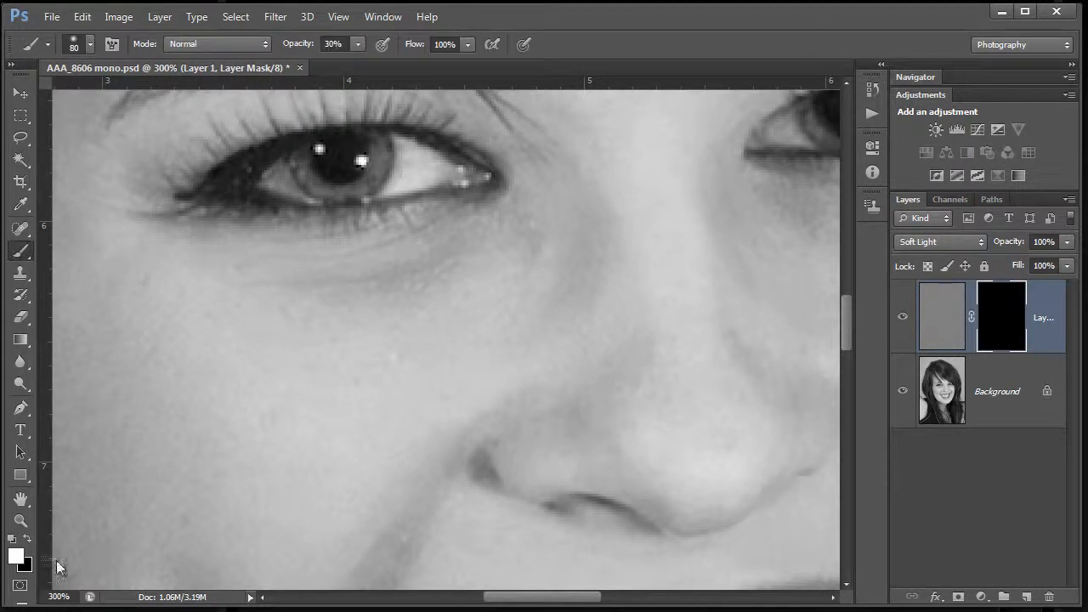
pyautogui.moveTo(352, 286)
pyautogui.mouseDown()
pyautogui.moveTo(455, 269)
pyautogui.moveTo(467, 255)
pyautogui.mouseUp()
pyautogui.moveTo(274, 338)
pyautogui.mouseDown()
pyautogui.moveTo(511, 293)
pyautogui.moveTo(312, 412)
pyautogui.moveTo(547, 335)
pyautogui.moveTo(436, 433)
pyautogui.moveTo(550, 389)
pyautogui.moveTo(440, 476)
pyautogui.moveTo(503, 484)
pyautogui.moveTo(456, 508)
pyautogui.moveTo(656, 470)
pyautogui.moveTo(706, 443)
pyautogui.moveTo(658, 276)
pyautogui.moveTo(680, 295)
pyautogui.moveTo(753, 227)
pyautogui.moveTo(718, 255)
pyautogui.moveTo(752, 252)
pyautogui.moveTo(423, 281)
pyautogui.moveTo(523, 232)
pyautogui.moveTo(401, 271)
pyautogui.moveTo(260, 273)
pyautogui.moveTo(235, 285)
pyautogui.moveTo(189, 478)
pyautogui.mouseUp()
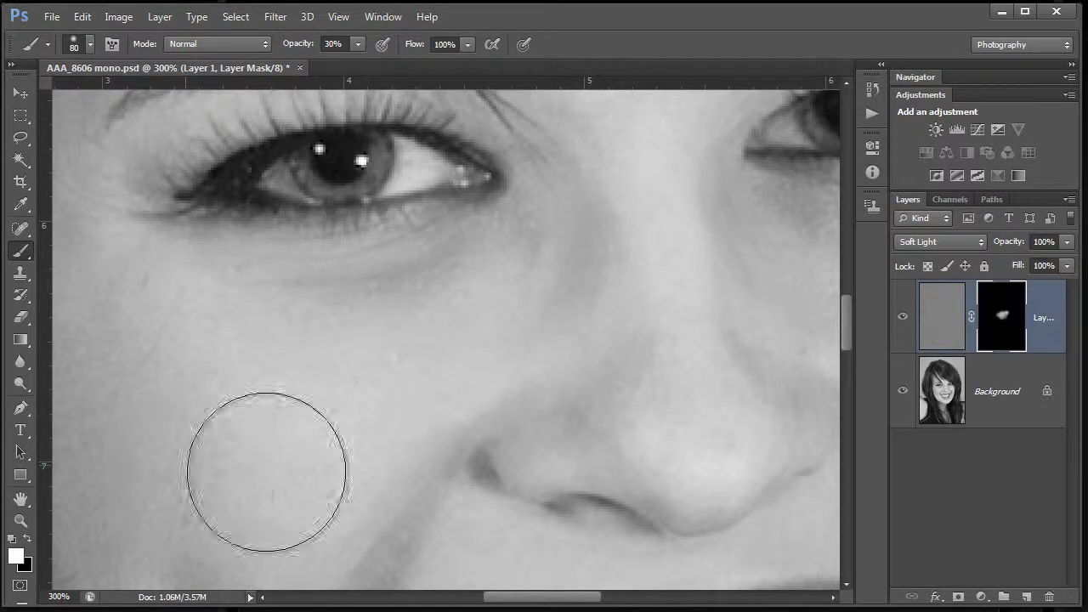
pyautogui.moveTo(298, 417)
pyautogui.mouseDown()
pyautogui.moveTo(508, 266)
pyautogui.moveTo(435, 329)
pyautogui.moveTo(388, 510)
pyautogui.moveTo(389, 411)
pyautogui.moveTo(453, 456)
pyautogui.moveTo(530, 421)
pyautogui.moveTo(705, 405)
pyautogui.moveTo(618, 316)
pyautogui.moveTo(630, 270)
pyautogui.moveTo(594, 229)
pyautogui.moveTo(436, 230)
pyautogui.moveTo(406, 193)
pyautogui.moveTo(365, 340)
pyautogui.mouseUp()
pyautogui.moveTo(530, 323); pyautogui.dragTo(190, 335)
pyautogui.moveTo(377, 377)
pyautogui.mouseDown()
pyautogui.moveTo(637, 332)
pyautogui.moveTo(741, 399)
pyautogui.moveTo(574, 370)
pyautogui.moveTo(654, 300)
pyautogui.mouseUp()
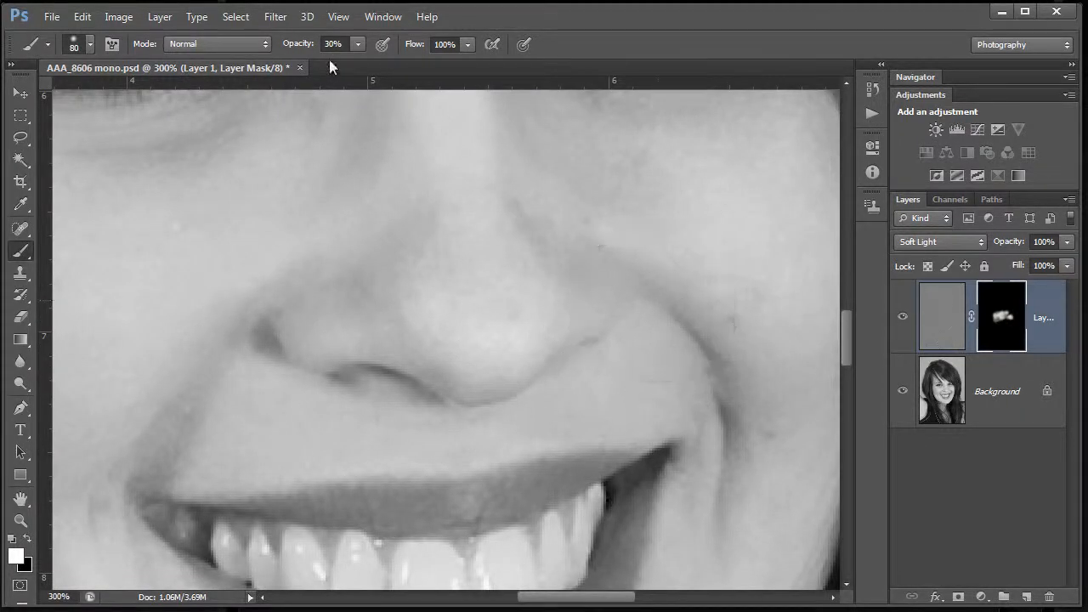
# Raise the brush opacity to 60% and paint the mask white over the right-hand cheek, beside the mouth and across the chin.
pyautogui.press('6')
pyautogui.moveTo(674, 260)
pyautogui.mouseDown()
pyautogui.moveTo(743, 375)
pyautogui.moveTo(703, 268)
pyautogui.moveTo(619, 254)
pyautogui.moveTo(572, 217)
pyautogui.moveTo(561, 220)
pyautogui.moveTo(650, 249)
pyautogui.moveTo(616, 300)
pyautogui.moveTo(457, 441)
pyautogui.mouseUp()
pyautogui.press('space')
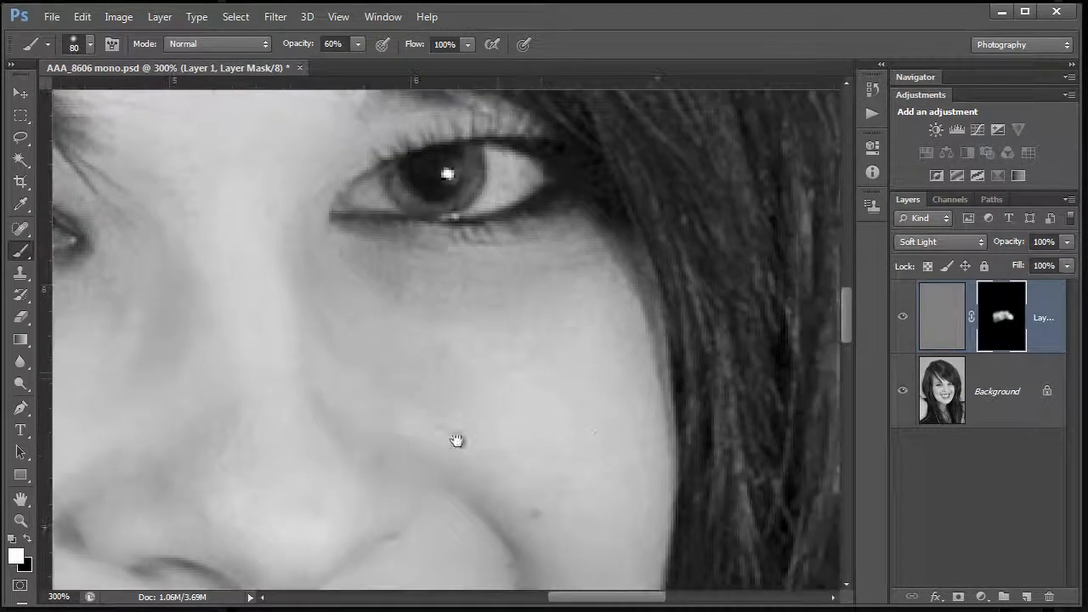
pyautogui.moveTo(534, 381)
pyautogui.mouseDown()
pyautogui.moveTo(469, 347)
pyautogui.moveTo(571, 335)
pyautogui.moveTo(570, 411)
pyautogui.mouseUp()
pyautogui.press('space')
pyautogui.moveTo(573, 451)
pyautogui.mouseDown()
pyautogui.moveTo(471, 214)
pyautogui.moveTo(557, 162)
pyautogui.mouseUp()
pyautogui.moveTo(542, 328); pyautogui.dragTo(530, 490)
pyautogui.press('space')
pyautogui.moveTo(510, 360)
pyautogui.mouseDown()
pyautogui.moveTo(631, 165)
pyautogui.moveTo(646, 183)
pyautogui.mouseUp()
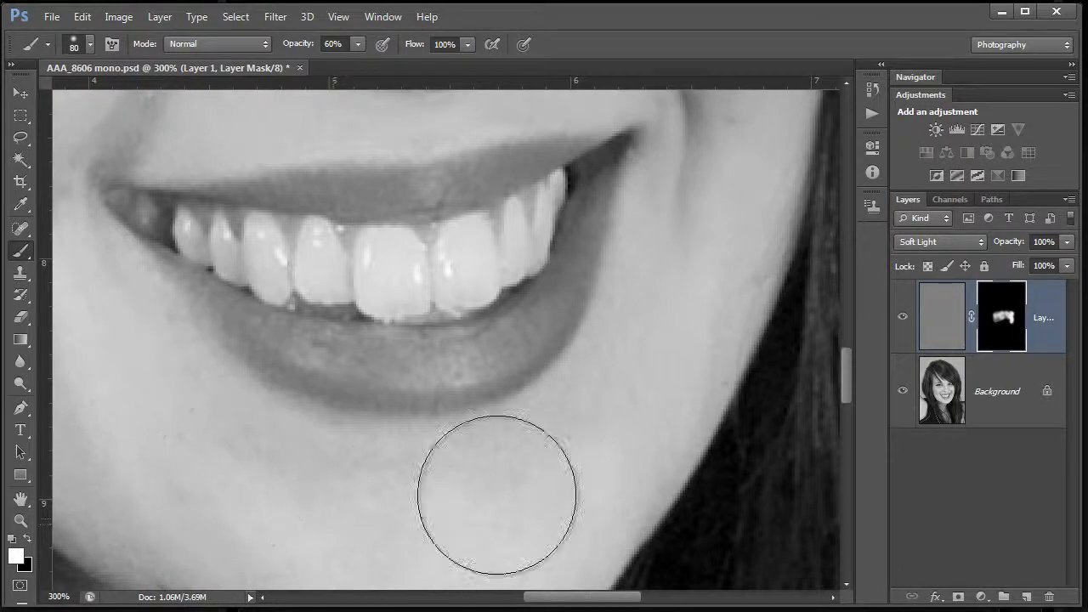
pyautogui.moveTo(655, 297); pyautogui.dragTo(615, 372)
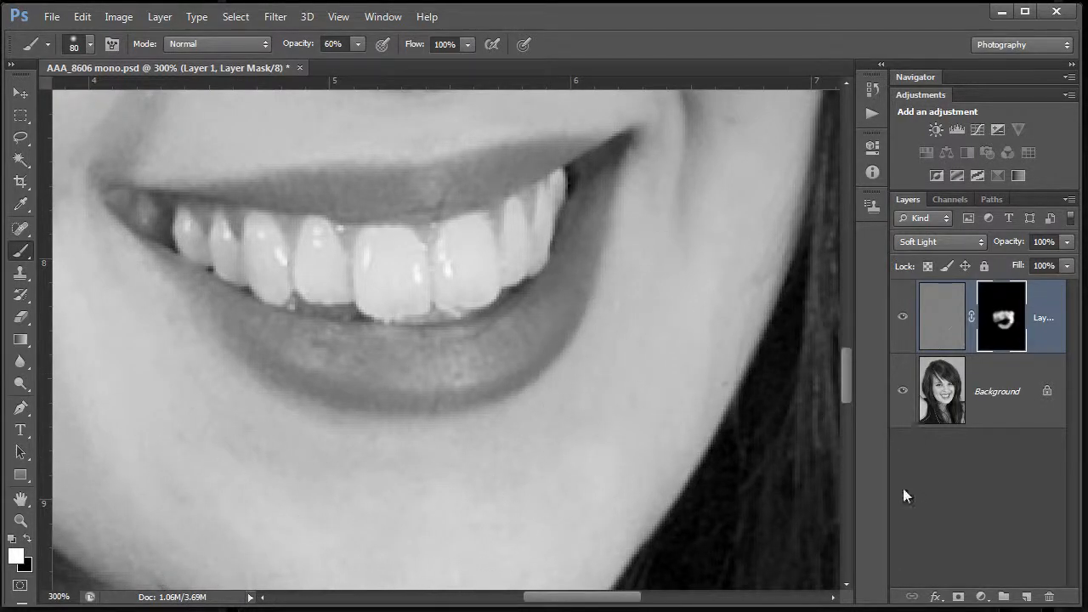
# Compare the face at 100% zoom with the smoothing layer hidden and shown.
pyautogui.hotkey('ctrl', '-')
pyautogui.hotkey('ctrl', '-')
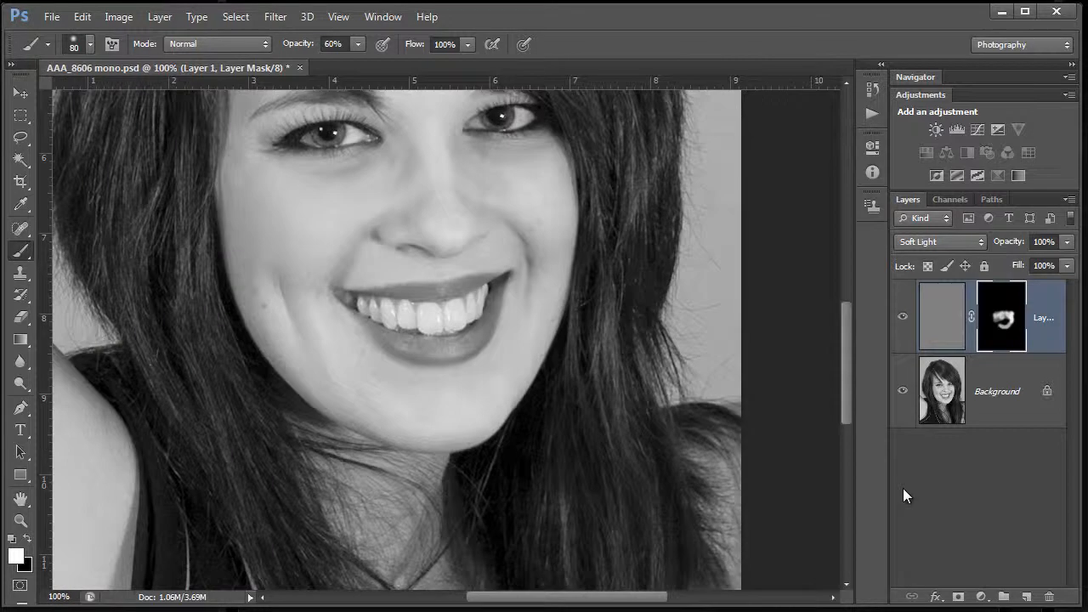
pyautogui.moveTo(498, 292); pyautogui.dragTo(586, 442)
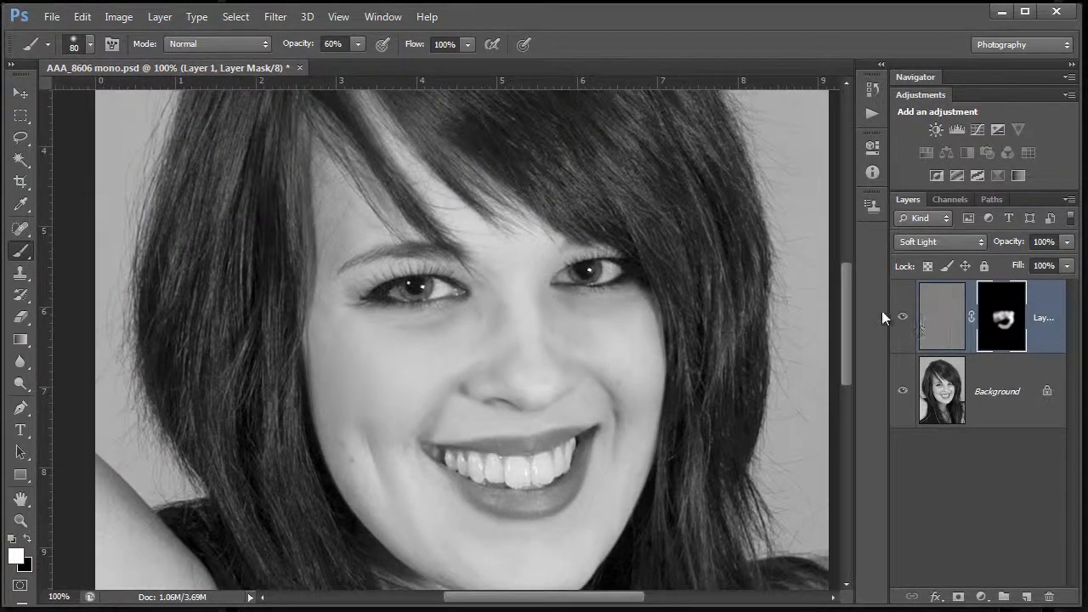
pyautogui.click(901, 320)
pyautogui.click(902, 320)
pyautogui.click(902, 320)
pyautogui.click(902, 321)
pyautogui.click(901, 321)
# Hide the Background layer to examine the painted smoothing areas up close at 400%, and show it again.
pyautogui.click(904, 394)
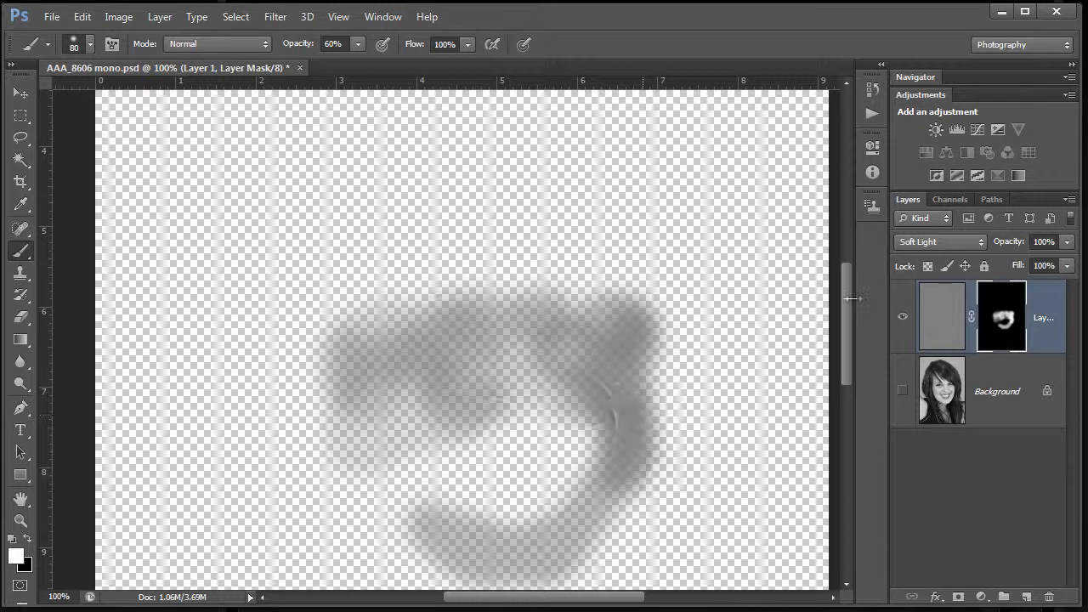
pyautogui.hotkey('ctrl', '+')
pyautogui.hotkey('ctrl', '+')
pyautogui.hotkey('ctrl', '+')
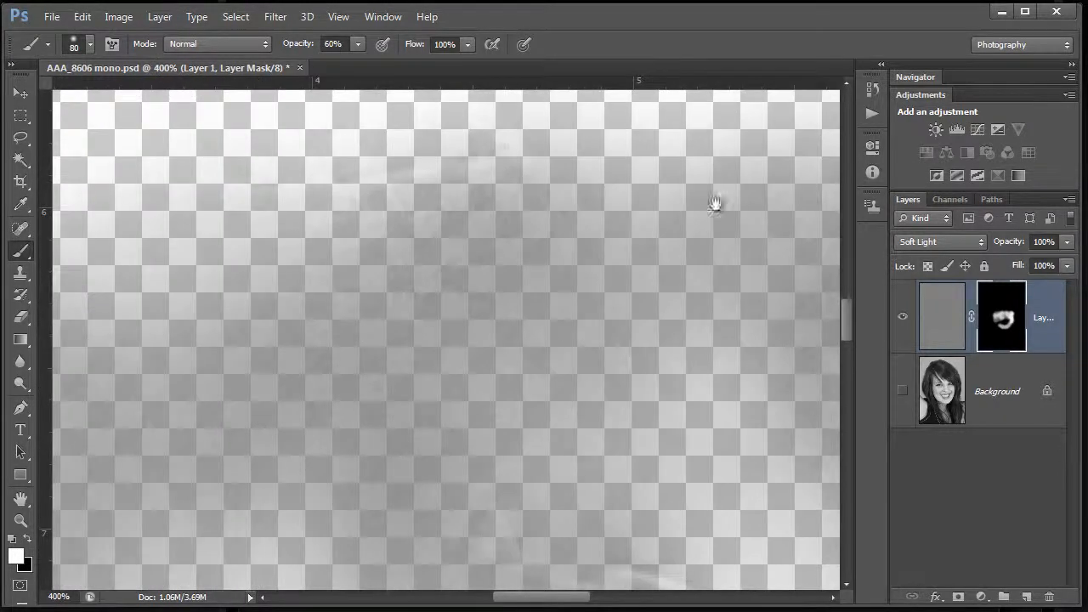
pyautogui.moveTo(551, 444); pyautogui.dragTo(238, 252)
pyautogui.moveTo(748, 472); pyautogui.dragTo(476, 328)
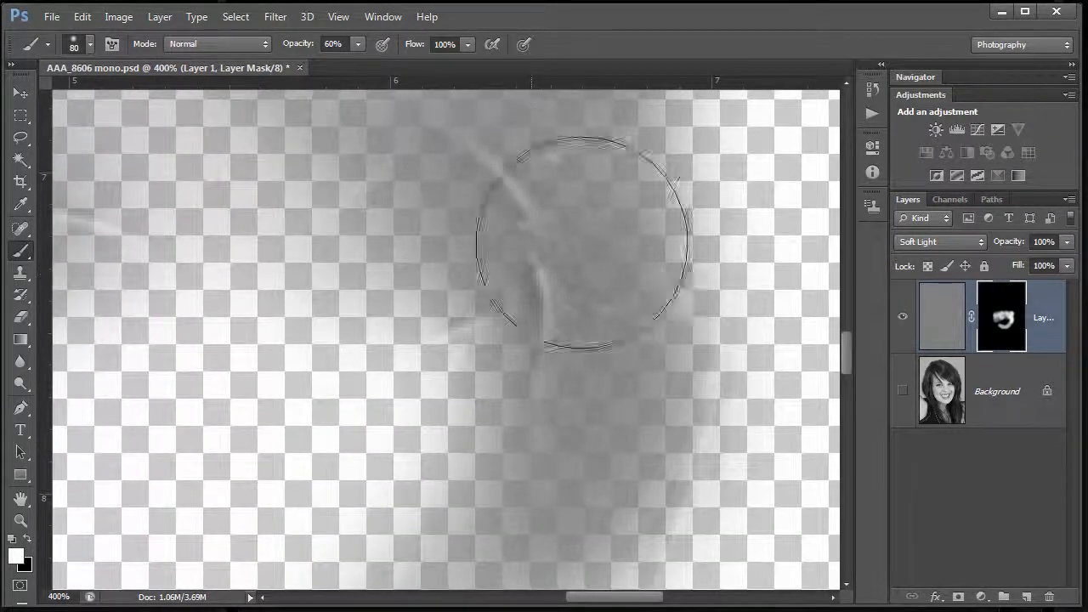
pyautogui.click(903, 391)
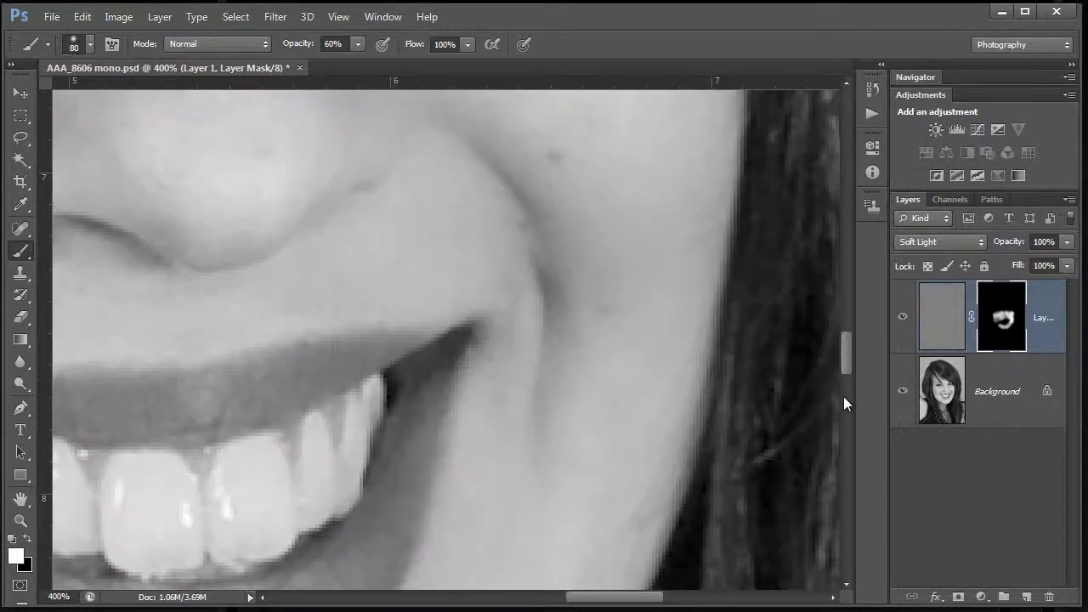
# Compare the entire portrait with the smoothing layer hidden and shown.
pyautogui.hotkey('ctrl', '-')
pyautogui.hotkey('ctrl', '-')
pyautogui.hotkey('ctrl', '-')
pyautogui.hotkey('ctrl', '-')
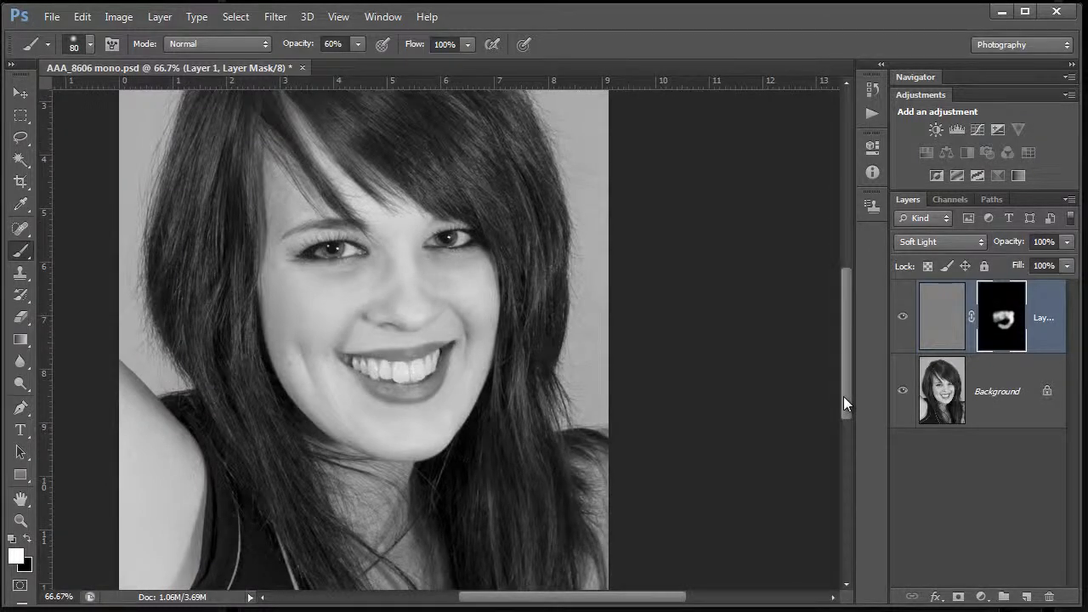
pyautogui.hotkey('ctrl', '-')
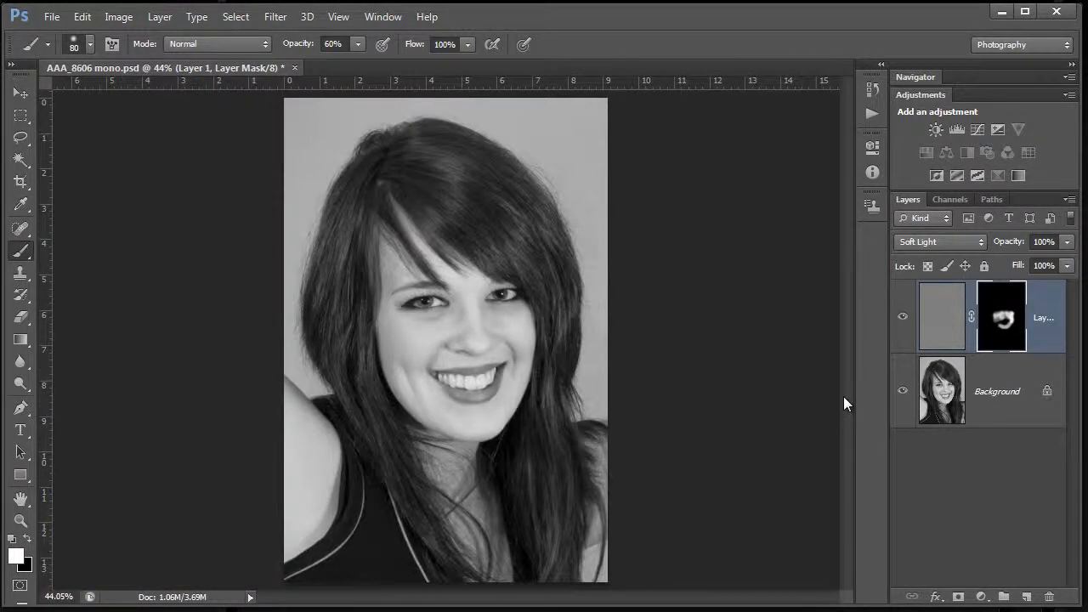
pyautogui.click(902, 320)
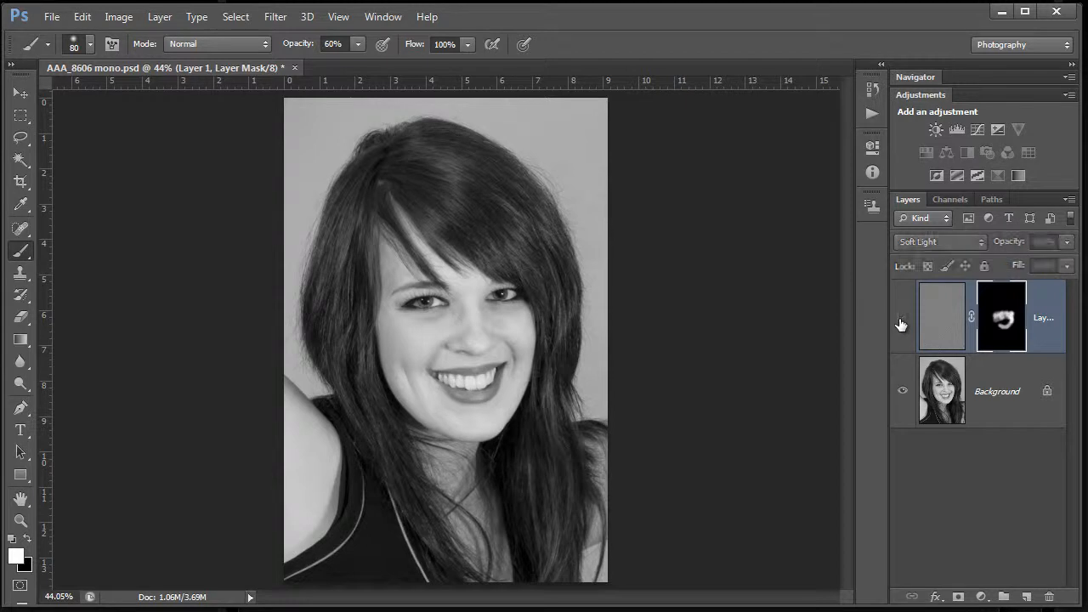
pyautogui.click(901, 319)
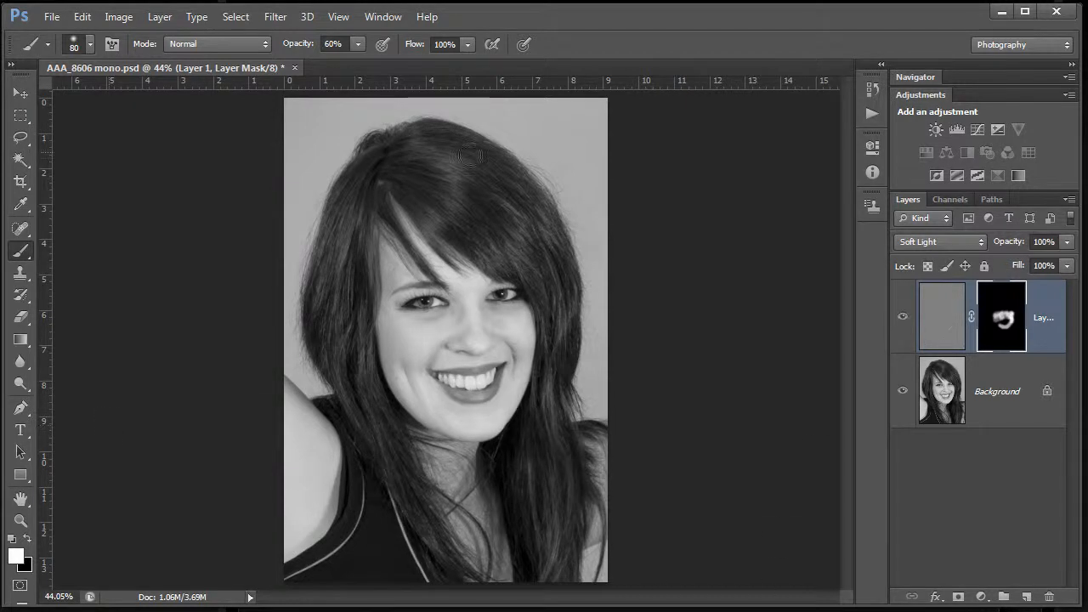